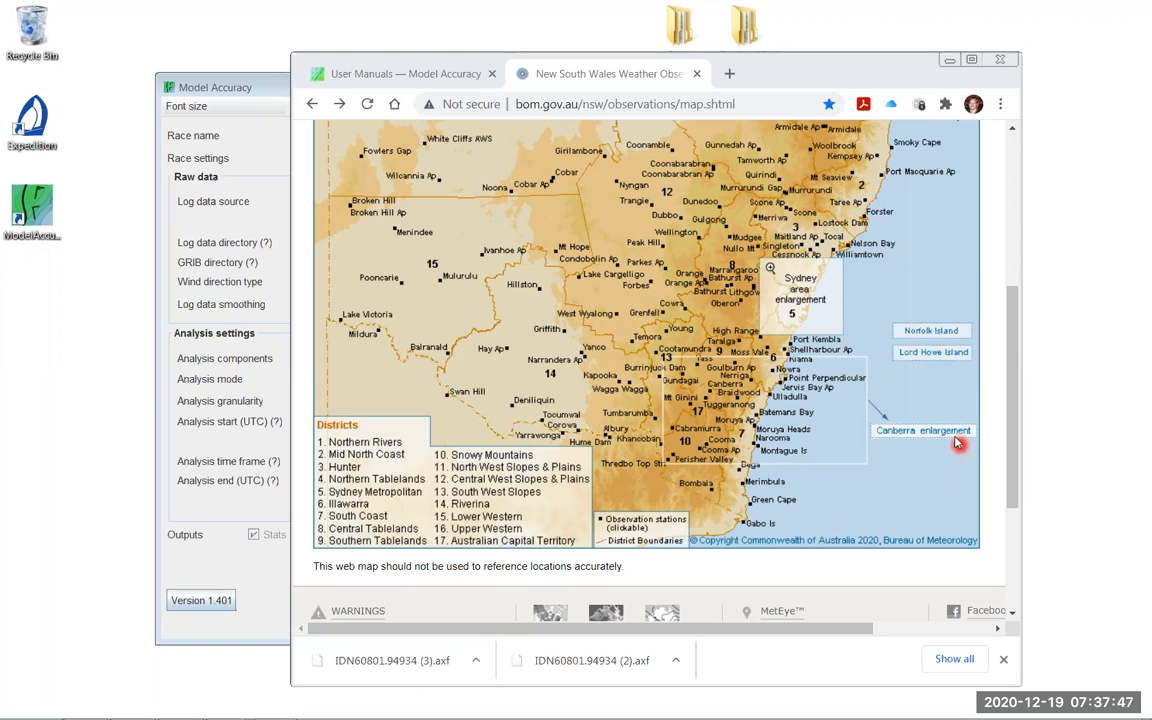
- Open the latest weather observations for Green Cape from the New South Wales map and highlight the station height and data period
{"action": "left_click", "coordinate": [270, 87]}
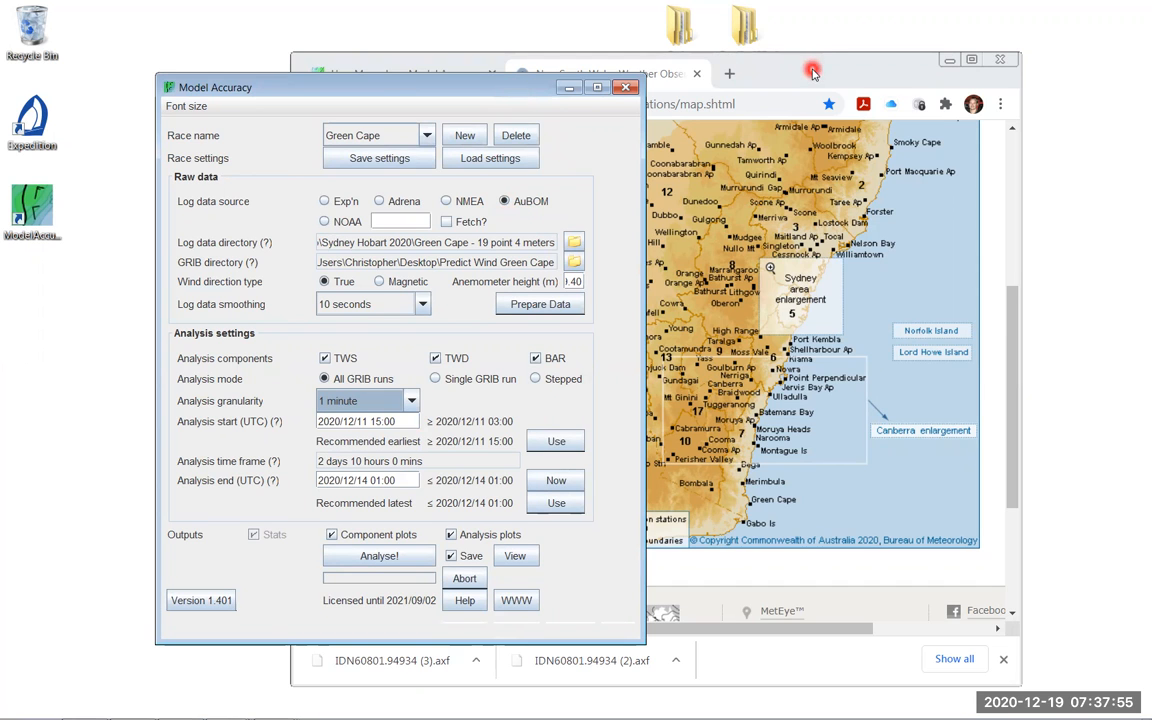
{"action": "left_click", "coordinate": [731, 62]}
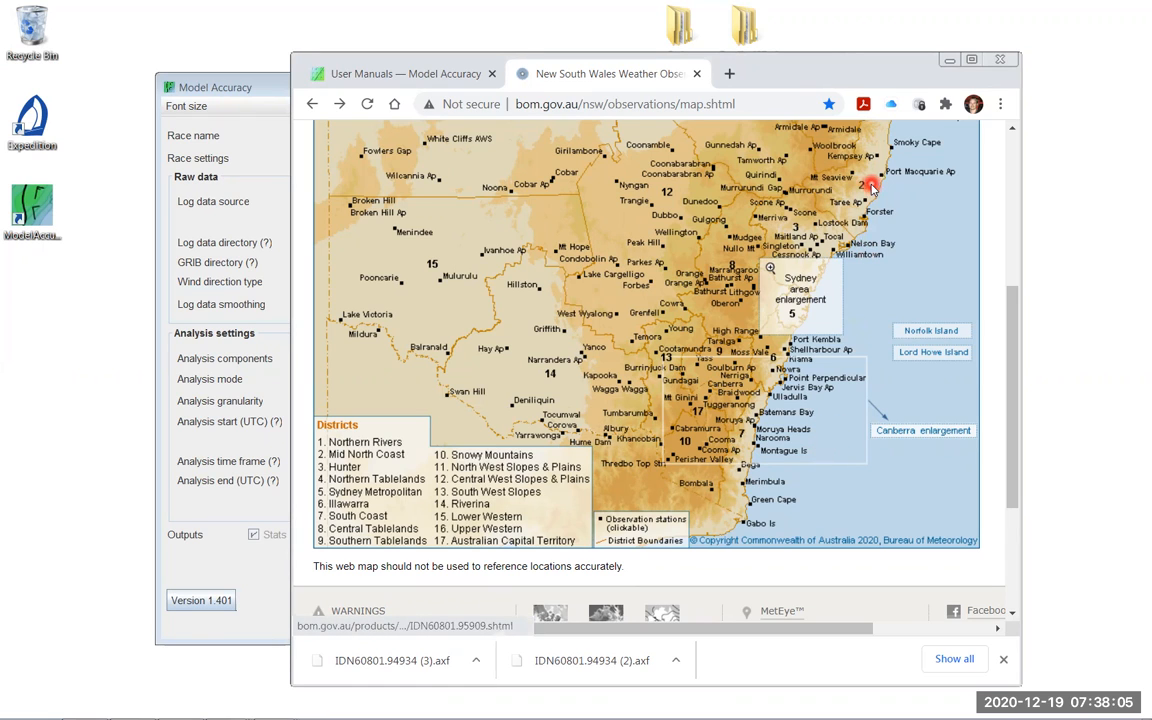
{"action": "left_click", "coordinate": [764, 503]}
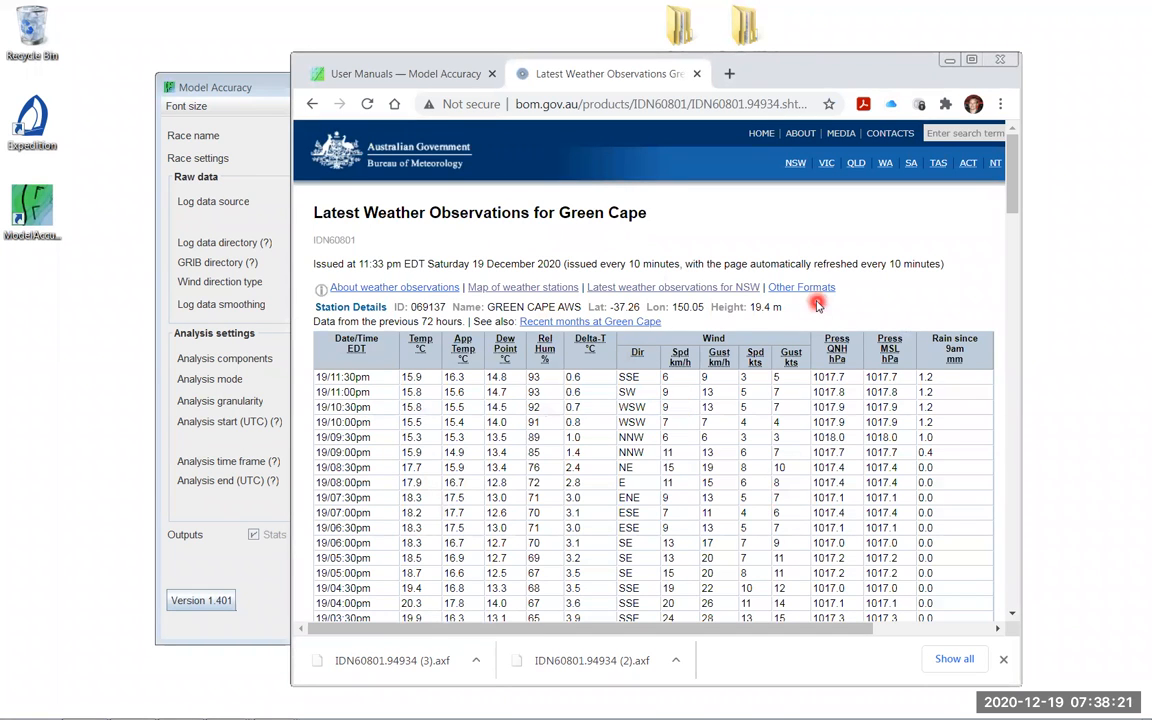
{"action": "left_click_drag", "start_coordinate": [790, 311], "coordinate": [750, 307]}
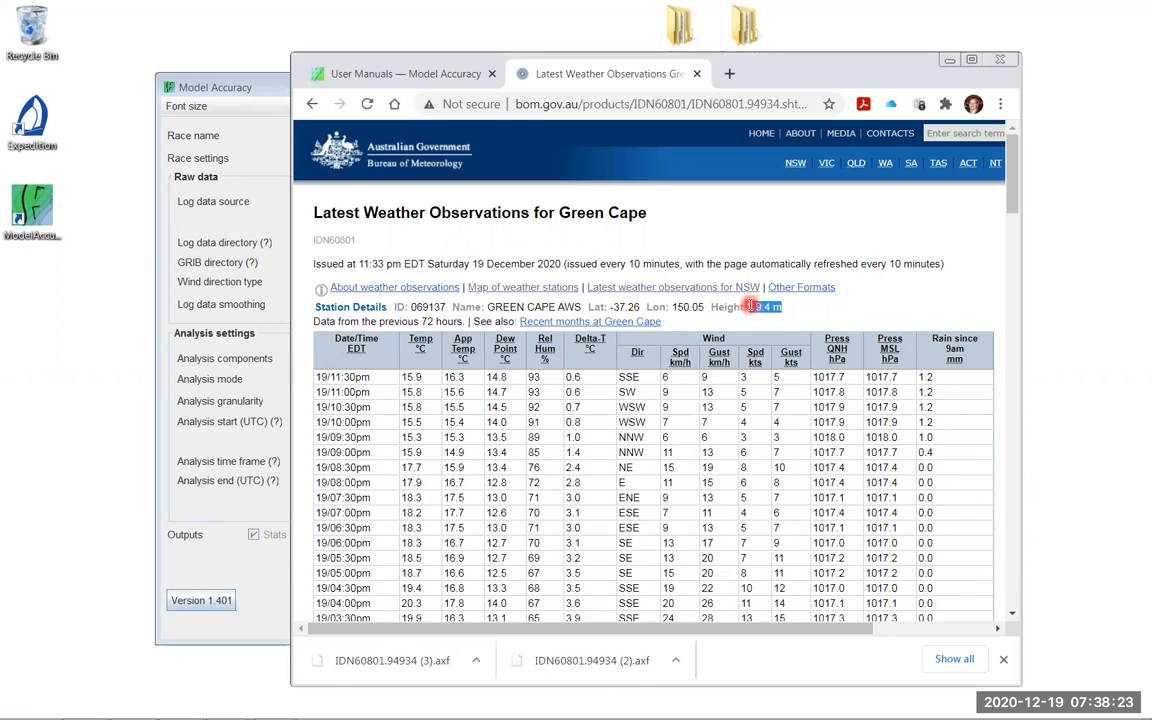
{"action": "left_click_drag", "start_coordinate": [461, 321], "coordinate": [427, 321]}
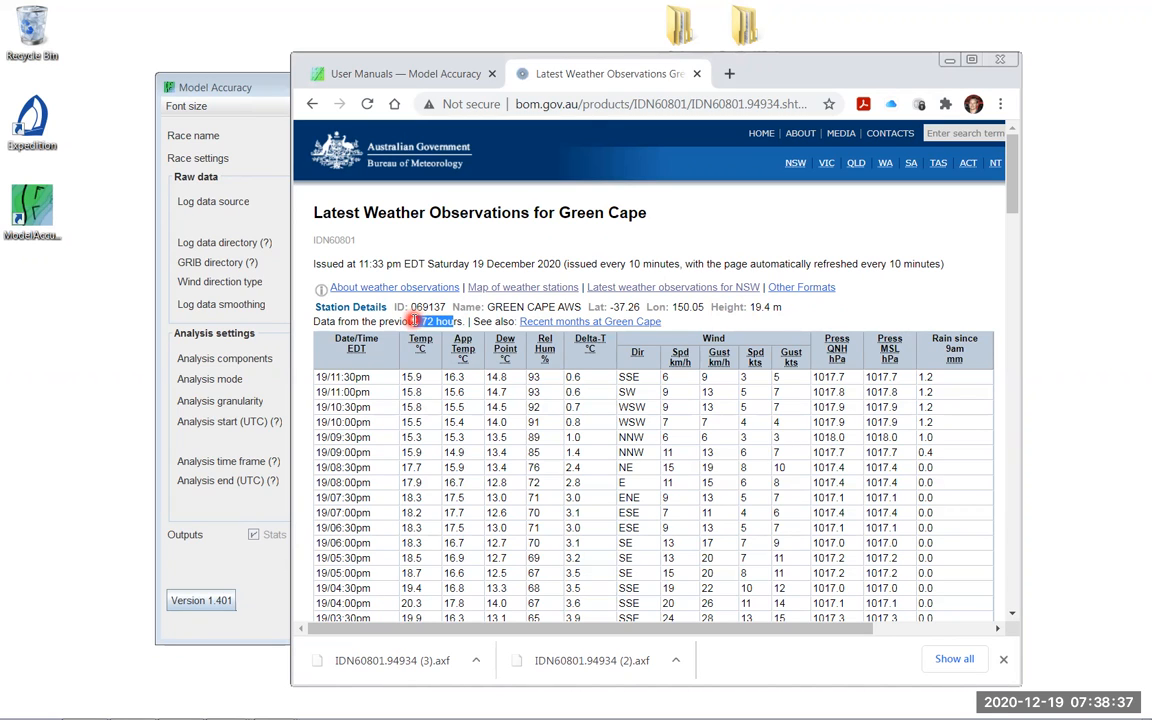
- Download the Green Cape observations in comma delimited format as IDN60801.94934.axf and minimize the browser
{"action": "left_click_drag", "start_coordinate": [1013, 216], "coordinate": [1012, 549]}
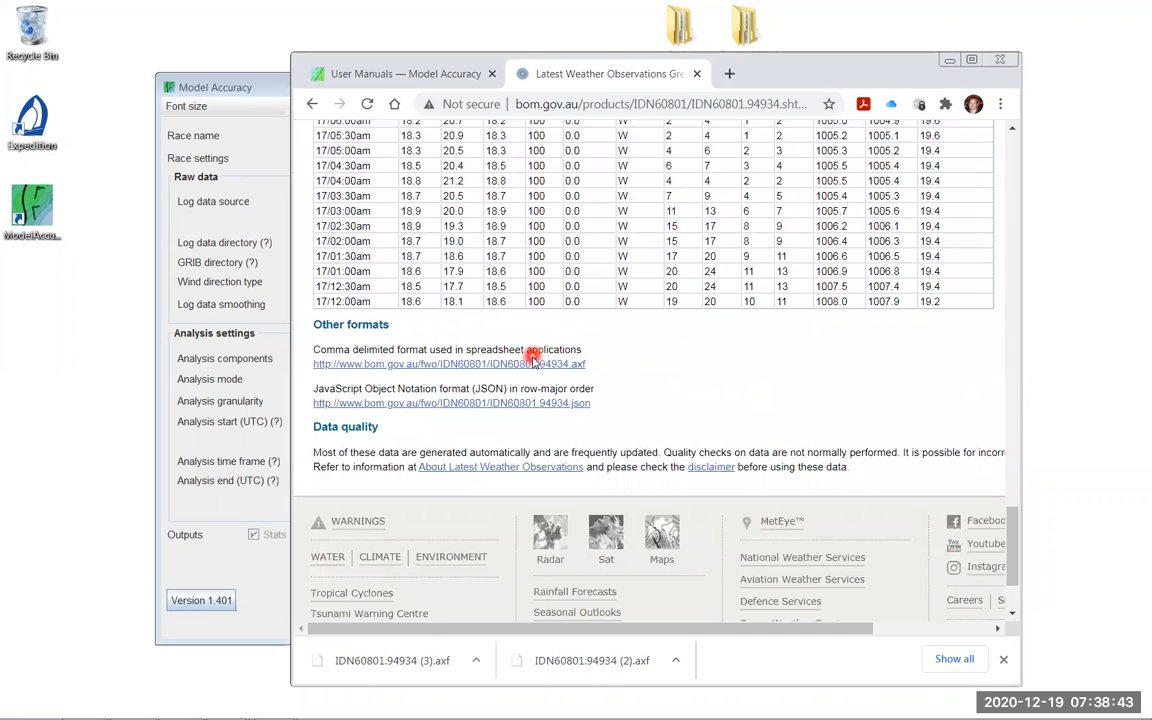
{"action": "left_click_drag", "start_coordinate": [603, 369], "coordinate": [524, 369]}
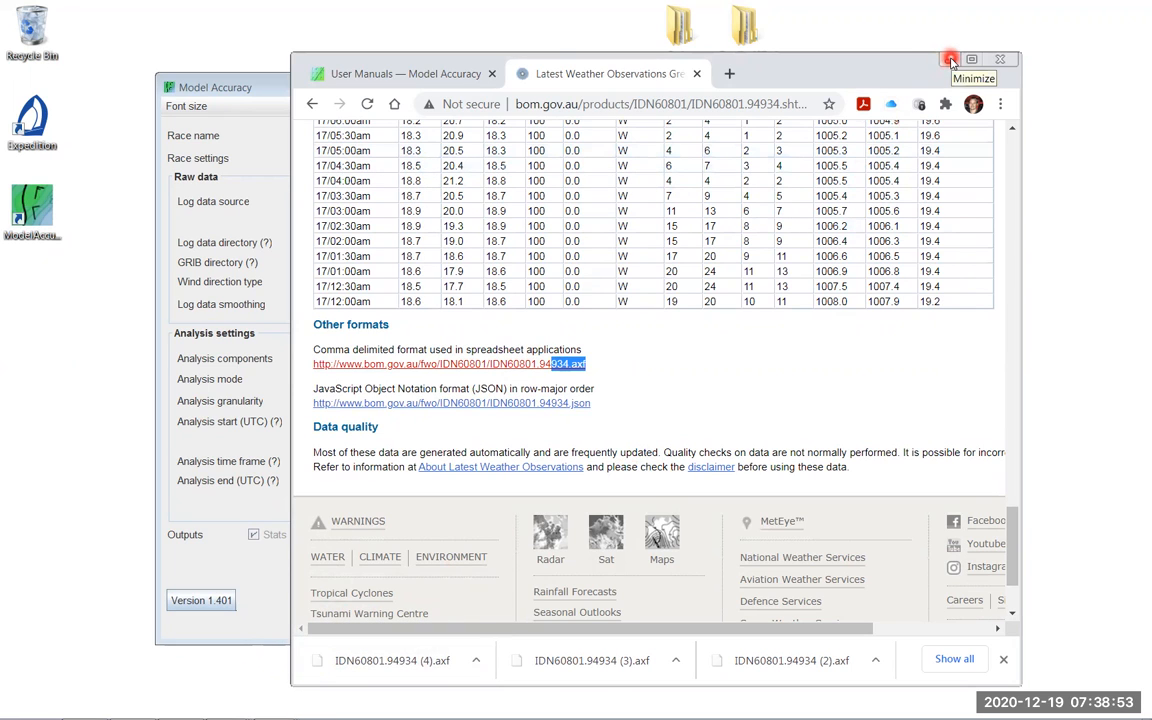
{"action": "left_click", "coordinate": [951, 61]}
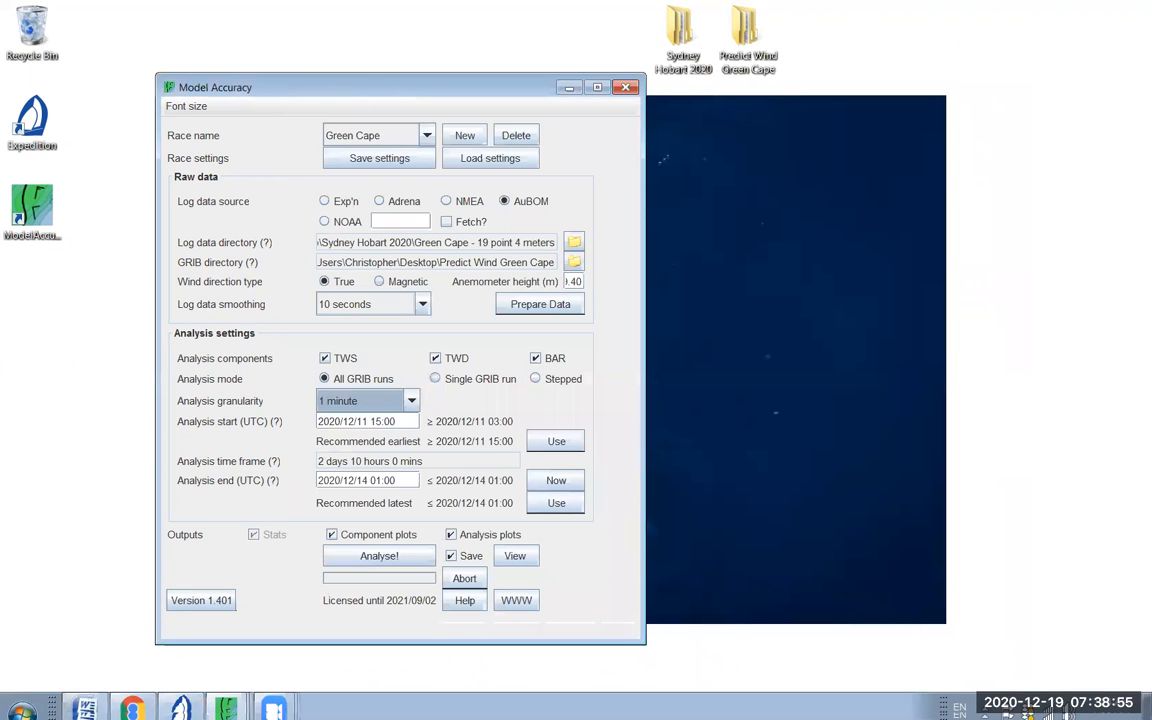
- Switch to Expedition, check the GRIB wind coverage around Green Cape on the chart, and minimize it again
{"action": "left_click", "coordinate": [181, 703]}
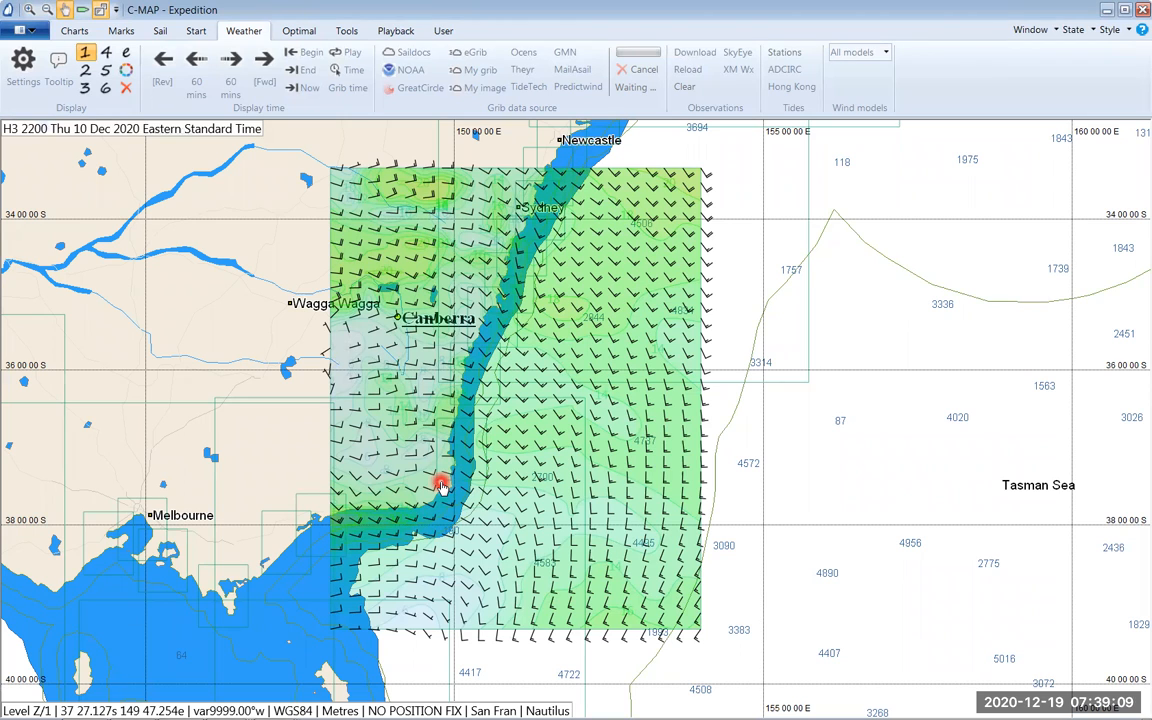
{"action": "left_click", "coordinate": [1105, 12]}
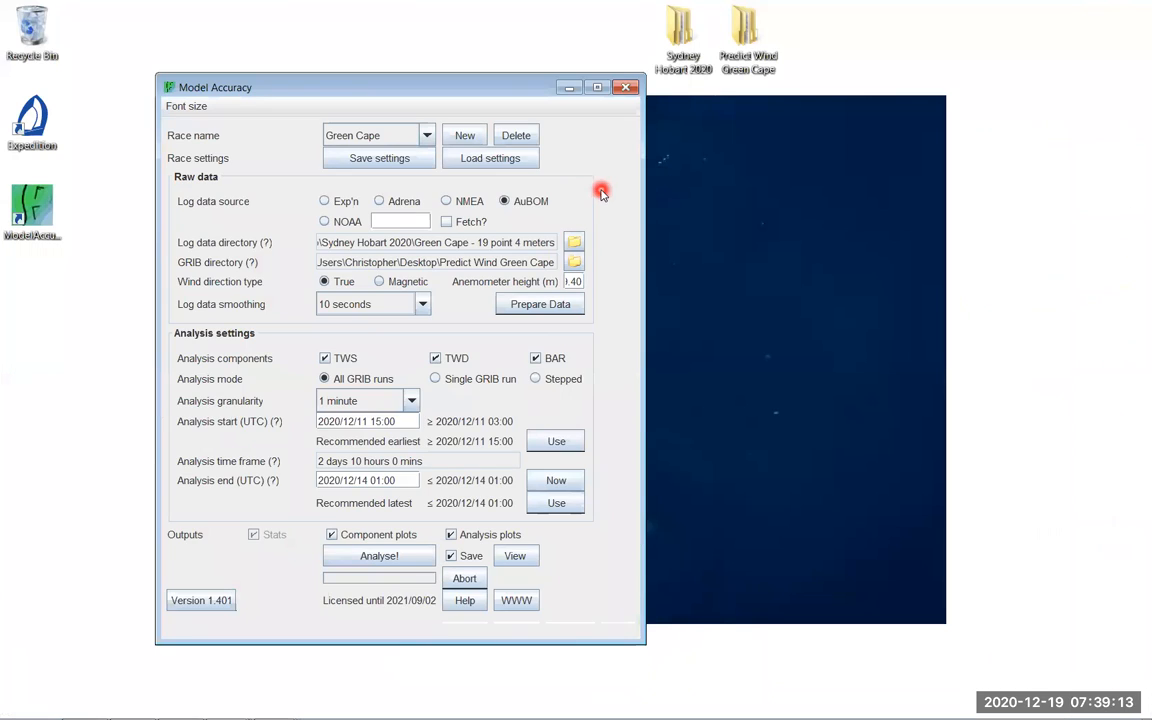
- Examine the AXF and CSV log files in the Green Cape - 19 point 4 meters folder of Sydney Hobart 2020
{"action": "double_click", "coordinate": [681, 36]}
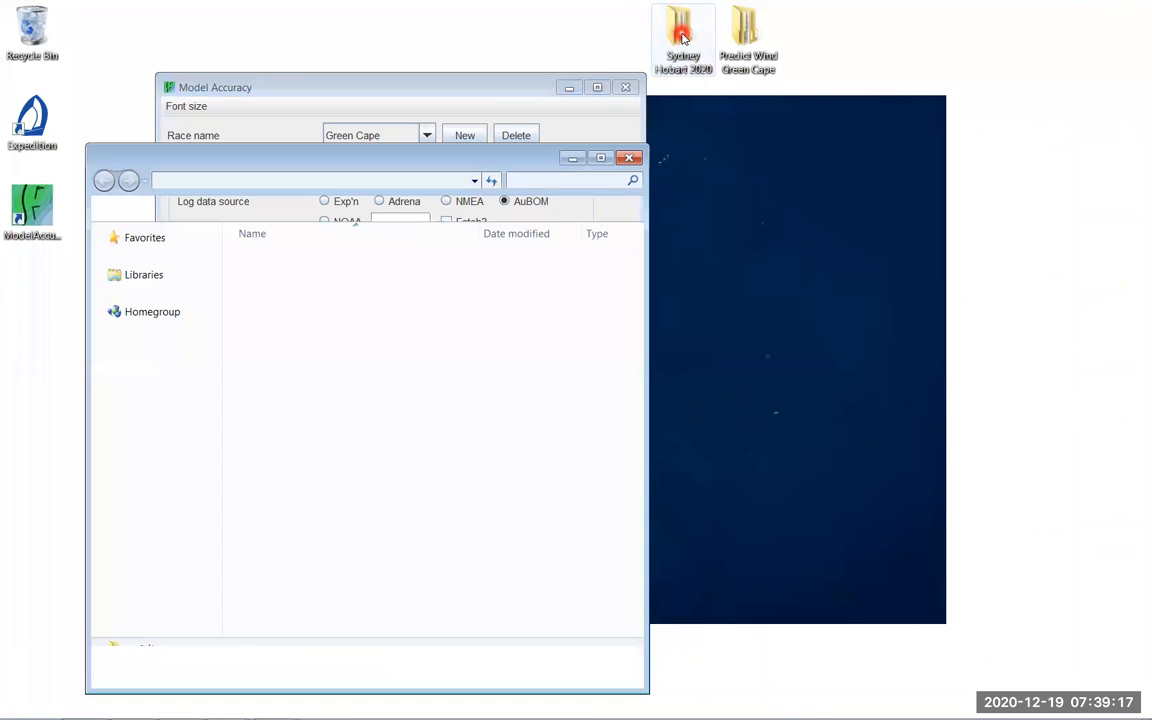
{"action": "double_click", "coordinate": [418, 280]}
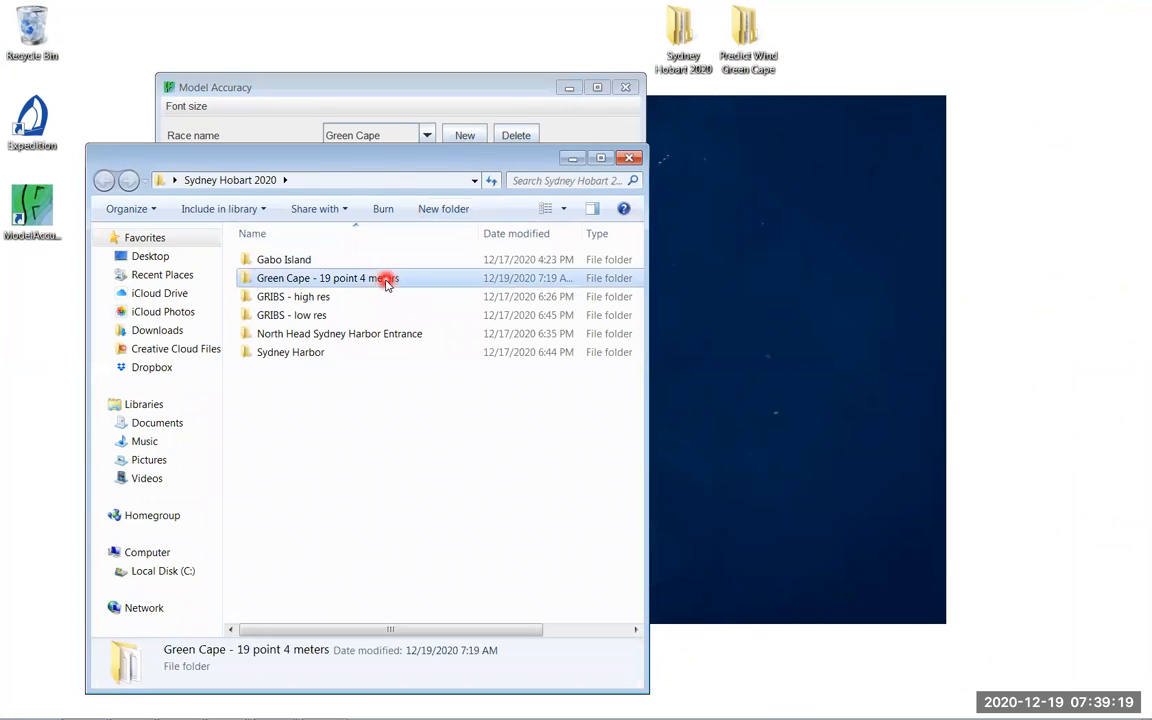
{"action": "left_click", "coordinate": [416, 260]}
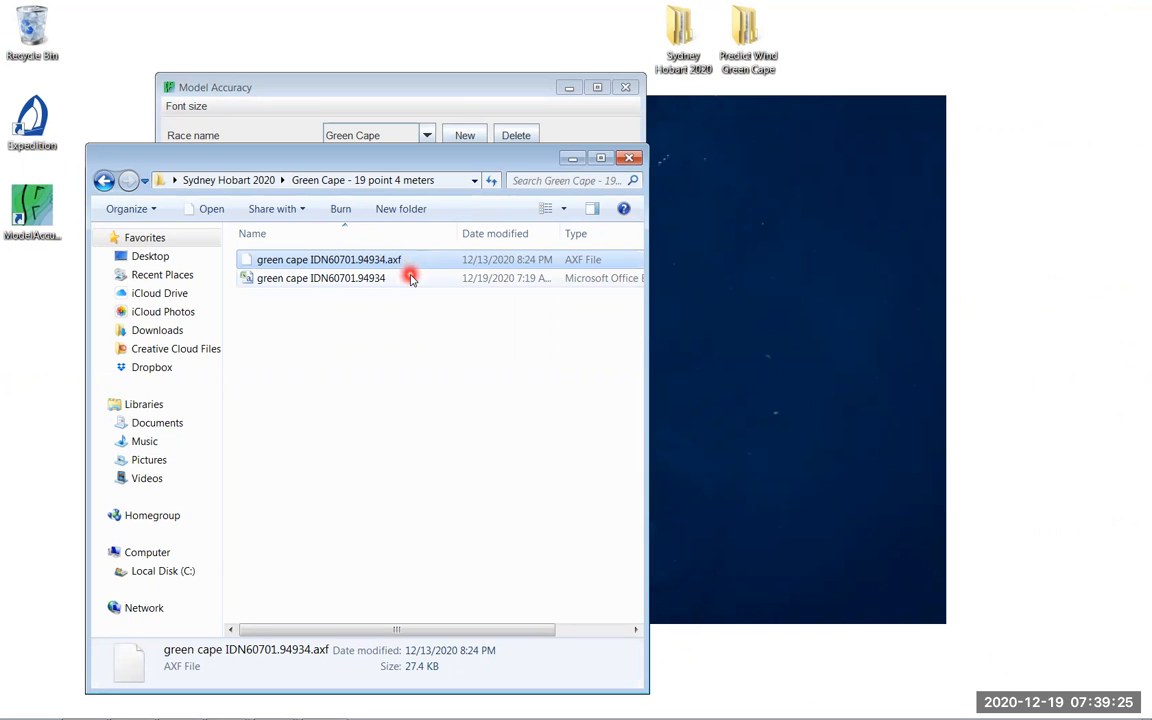
{"action": "left_click", "coordinate": [442, 92]}
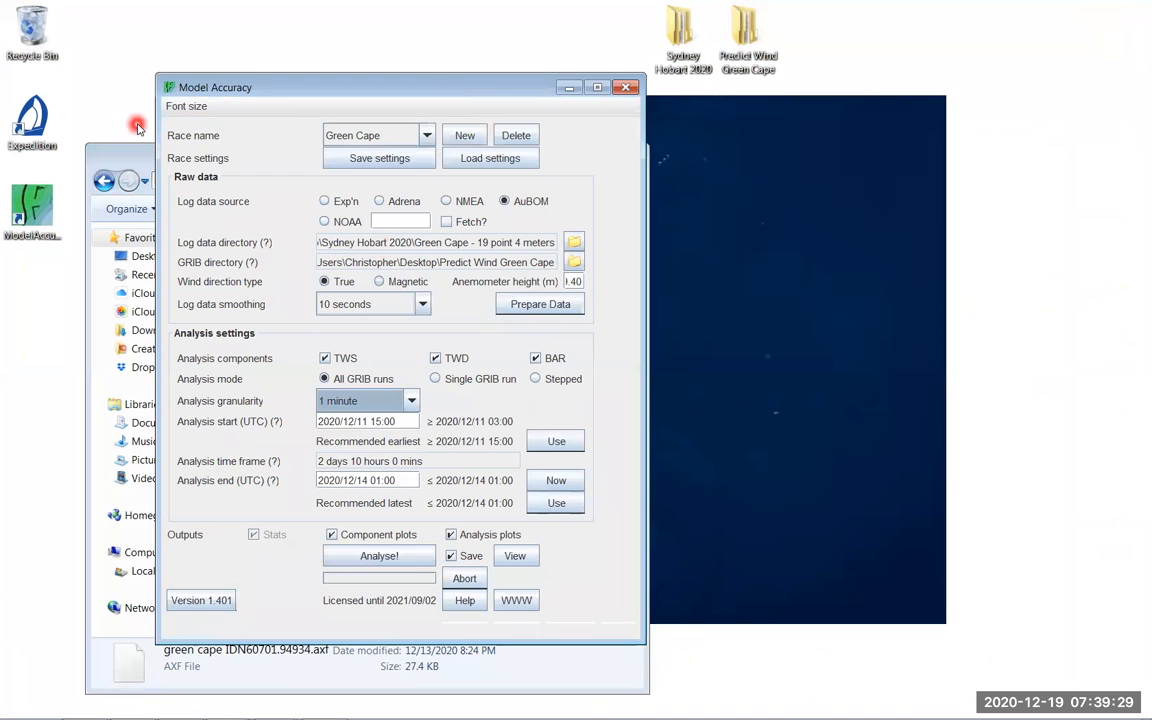
{"action": "left_click", "coordinate": [137, 156]}
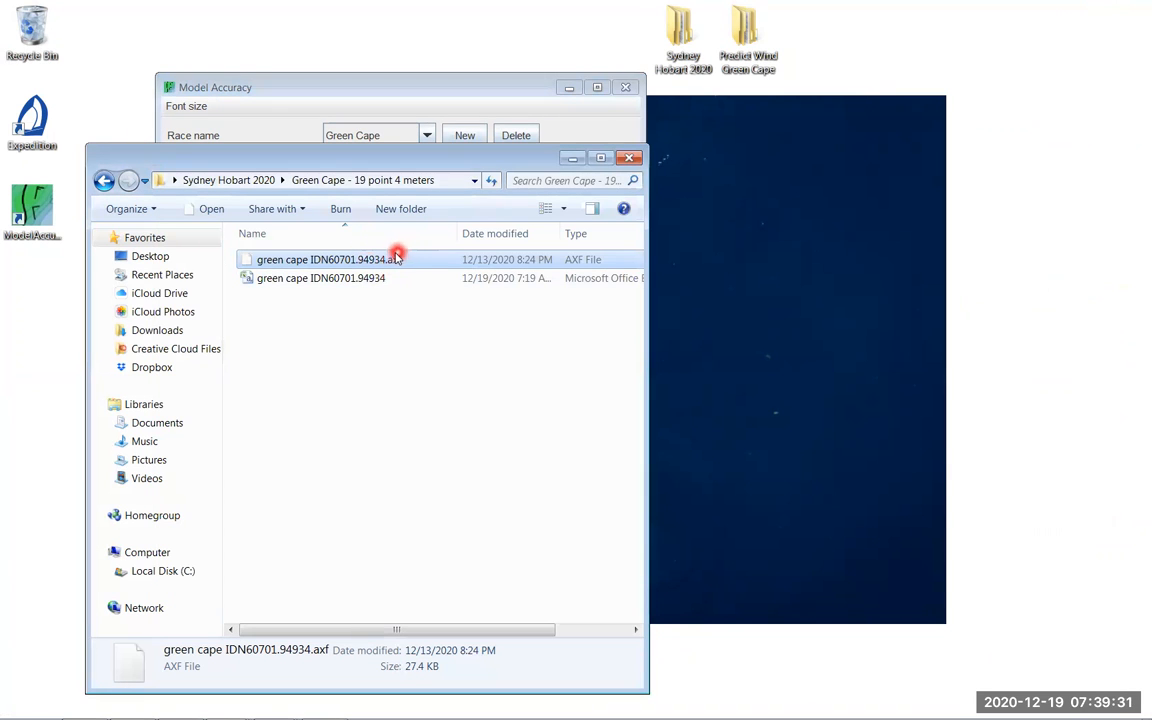
{"action": "left_click", "coordinate": [389, 280]}
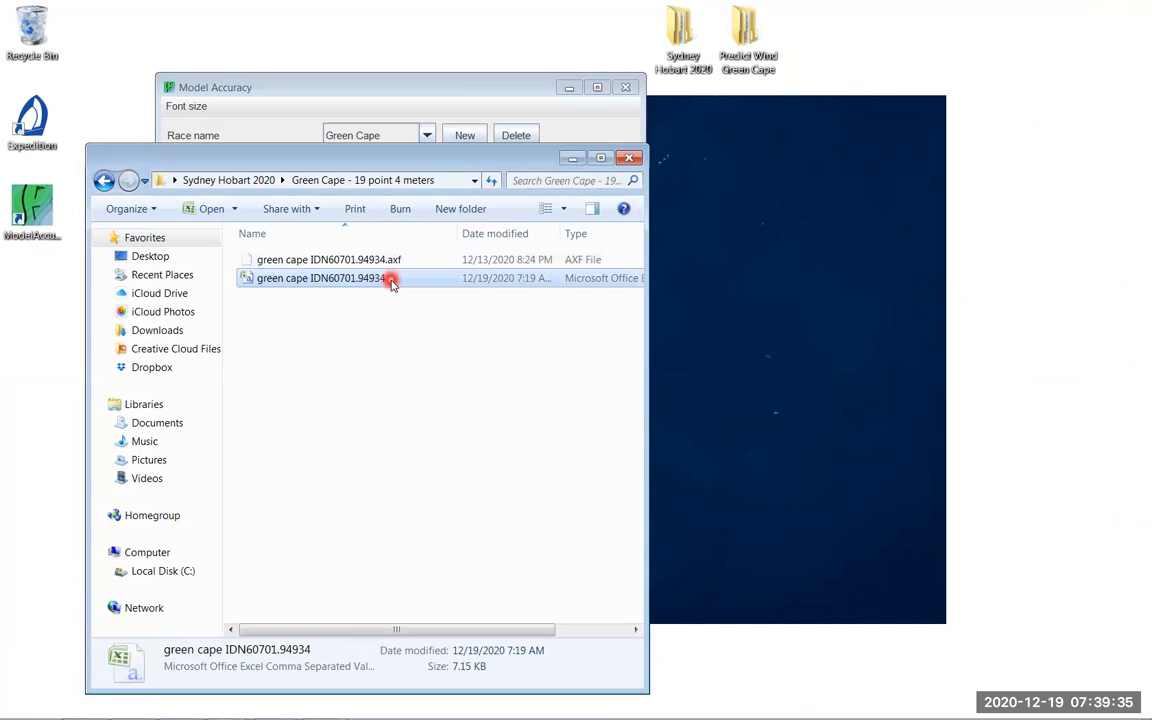
{"action": "left_click", "coordinate": [496, 88]}
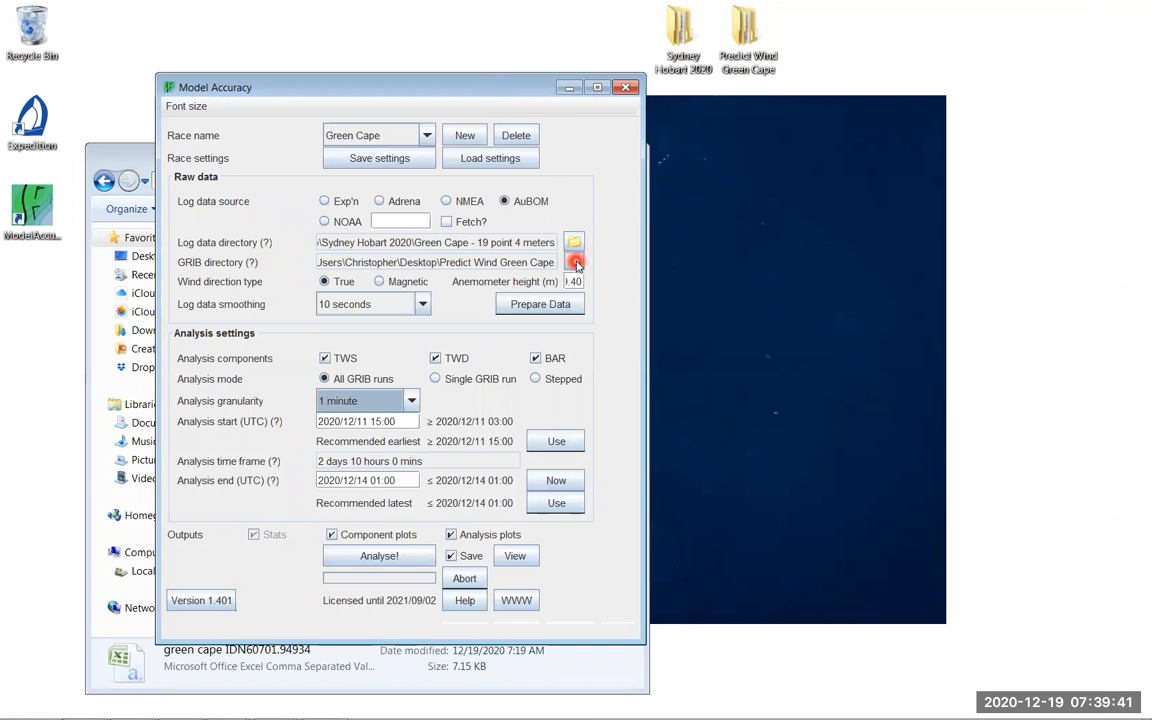
- Examine the GRIB files in the PW EC and PW GFS subfolders of Predict Wind Green Cape and close the folder window
{"action": "left_click", "coordinate": [752, 34]}
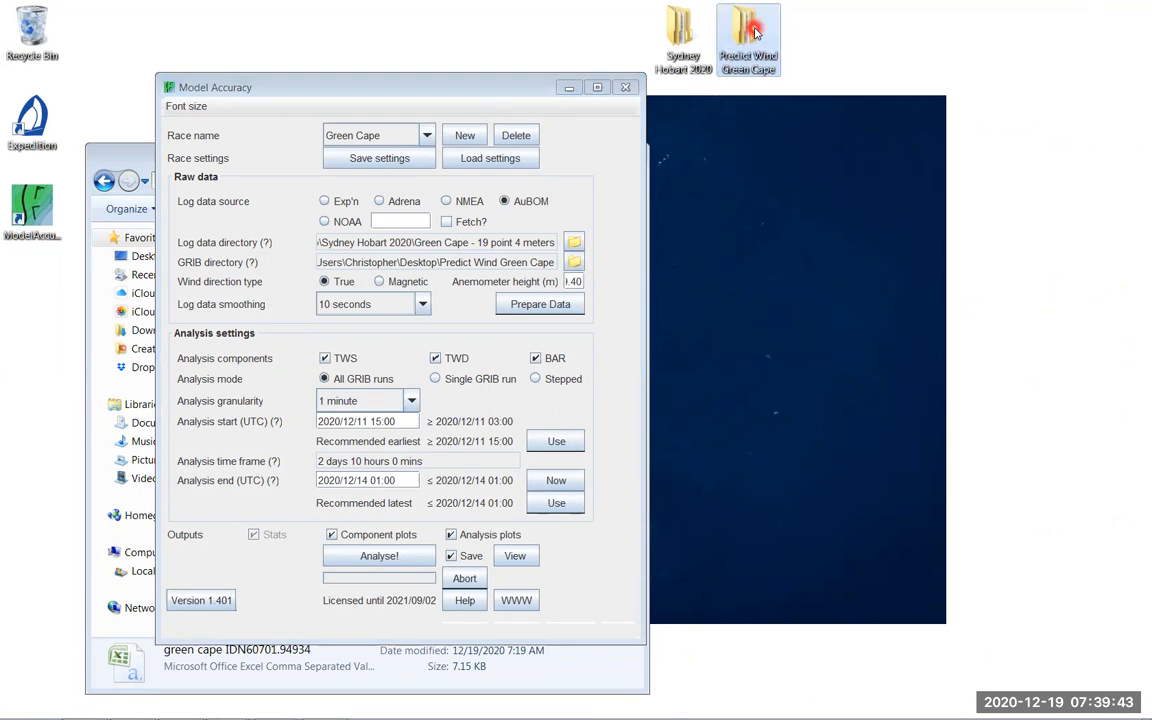
{"action": "double_click", "coordinate": [752, 34]}
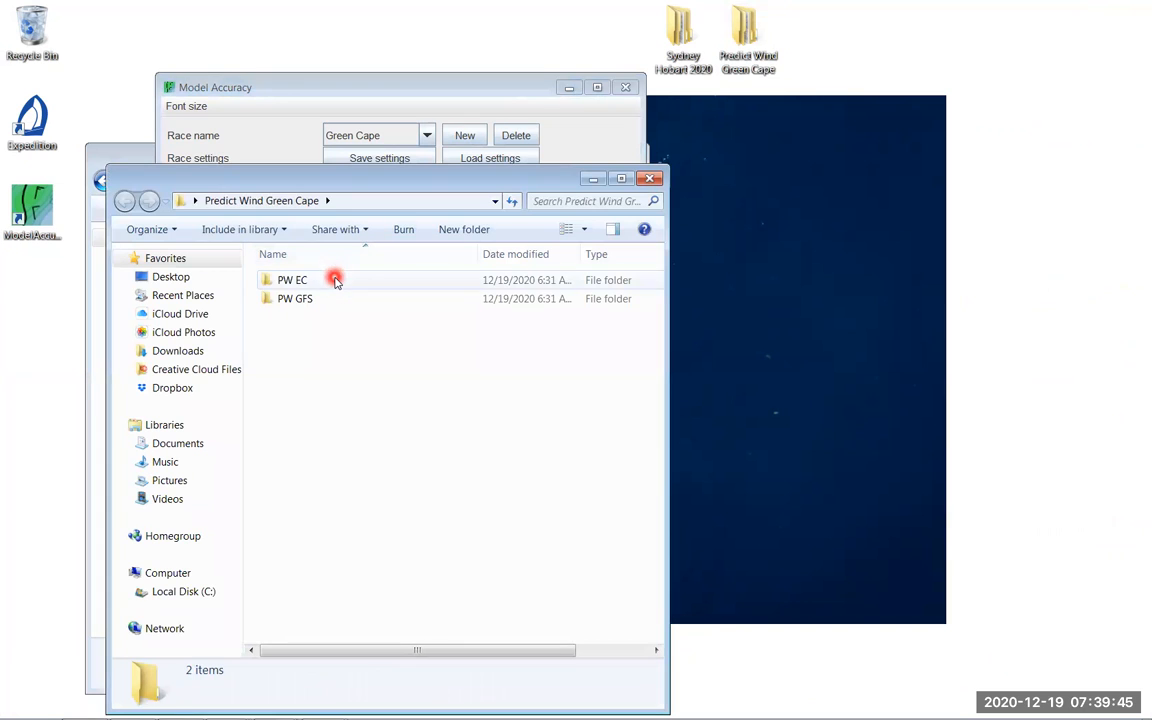
{"action": "double_click", "coordinate": [335, 283]}
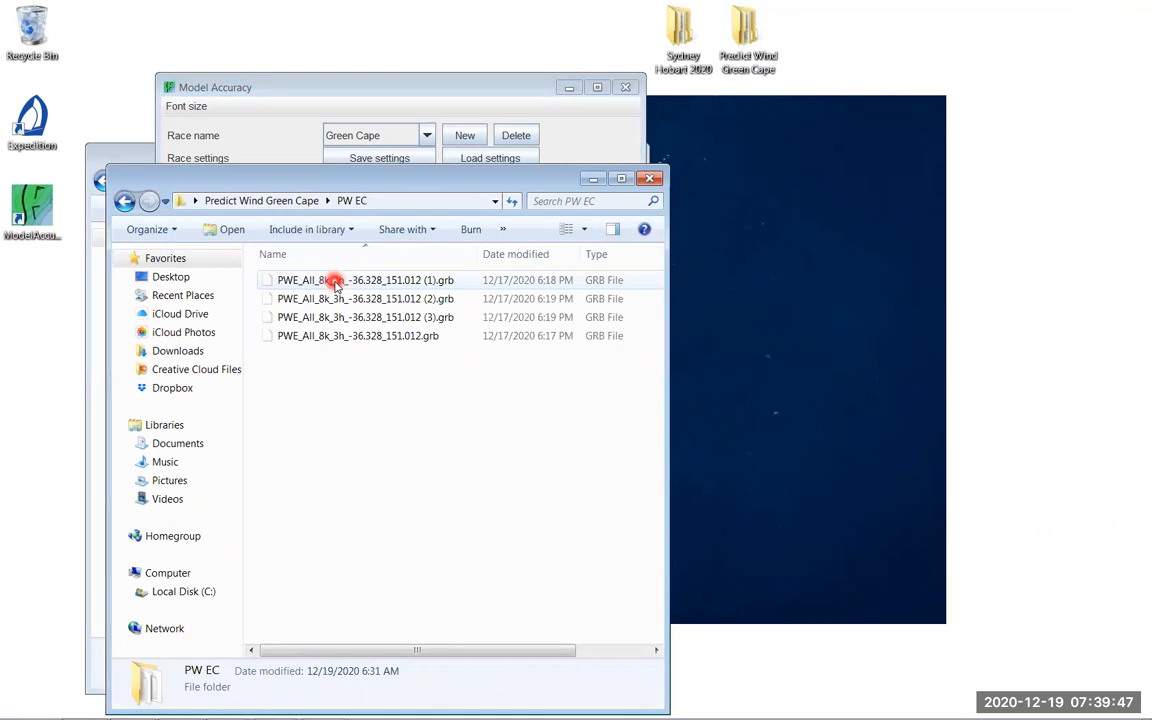
{"action": "left_click", "coordinate": [297, 194]}
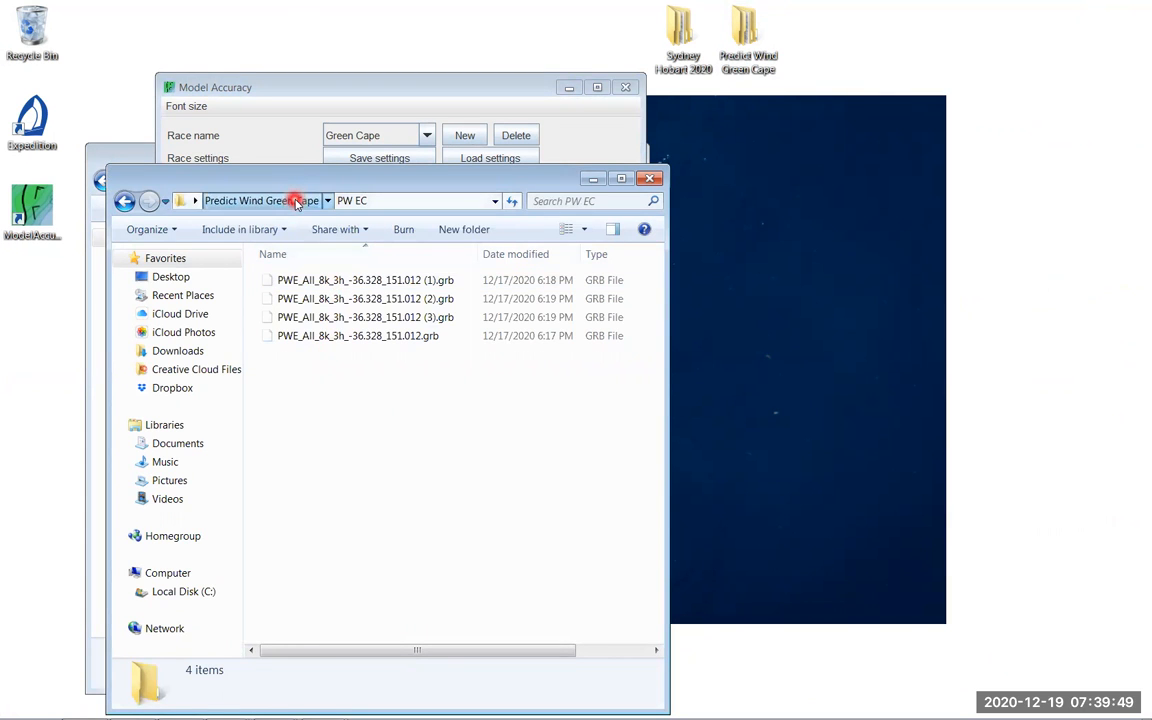
{"action": "double_click", "coordinate": [321, 297]}
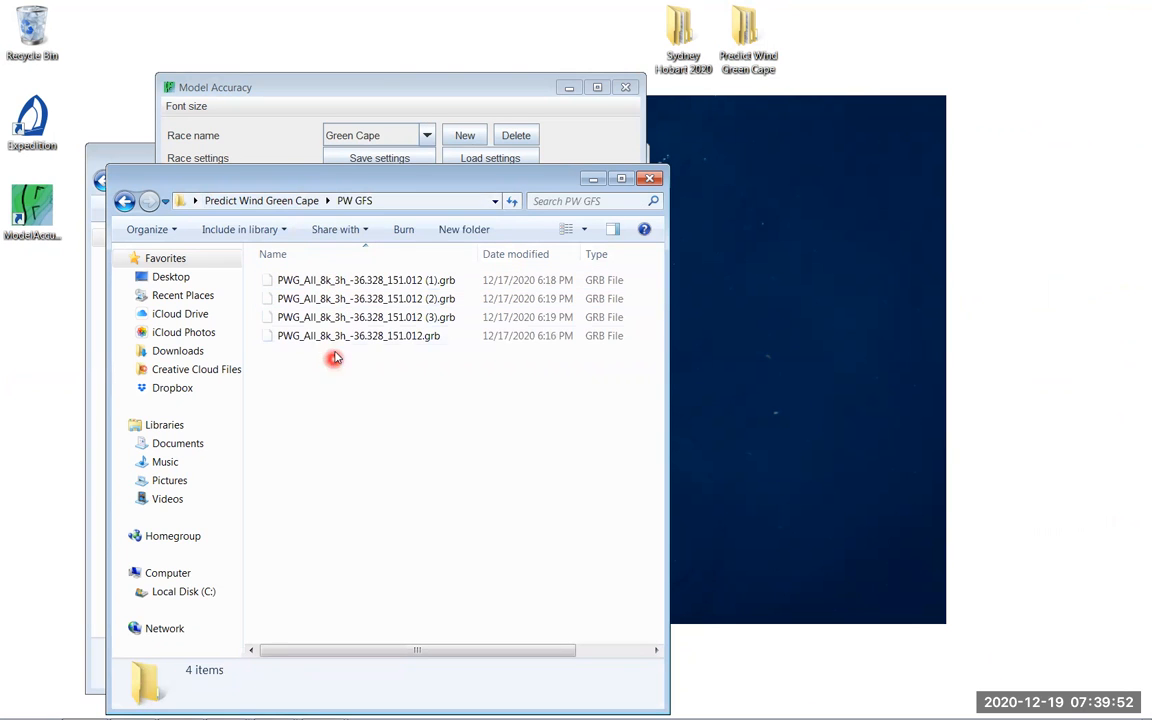
{"action": "left_click", "coordinate": [298, 199]}
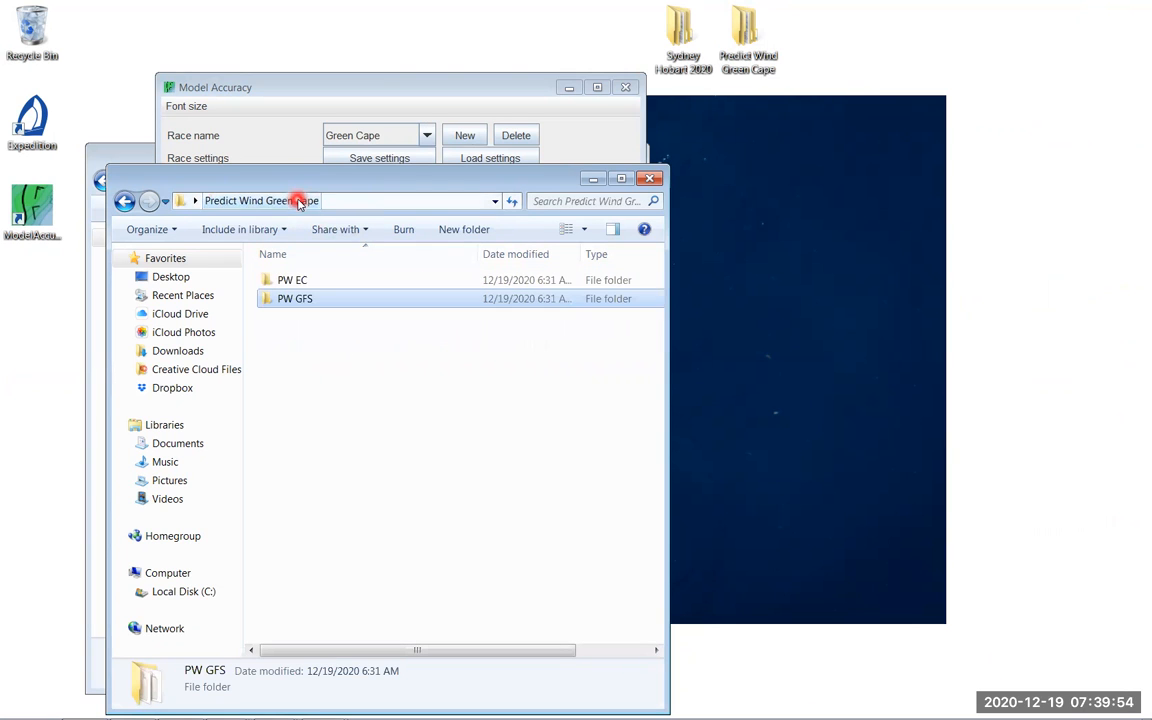
{"action": "left_click", "coordinate": [655, 180]}
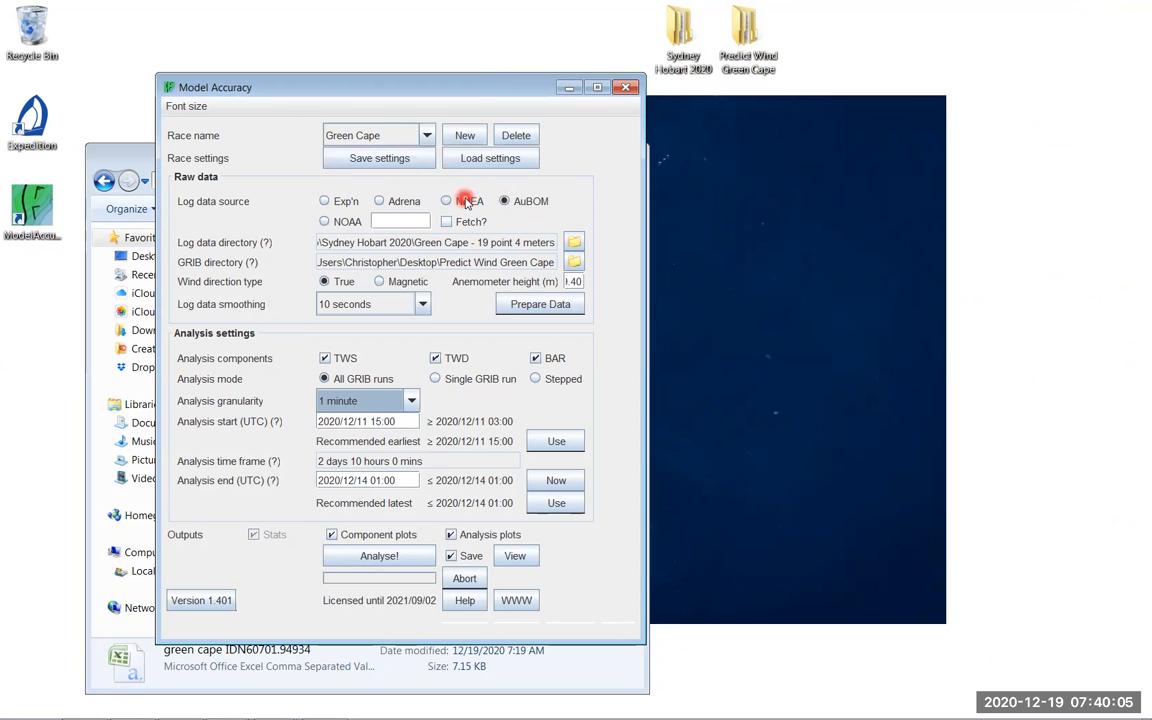
- Set the log data source to AuBOM and the log data directory to Sydney Hobart 2020\Green Cape - 19 point 4 meters
{"action": "left_click", "coordinate": [505, 203]}
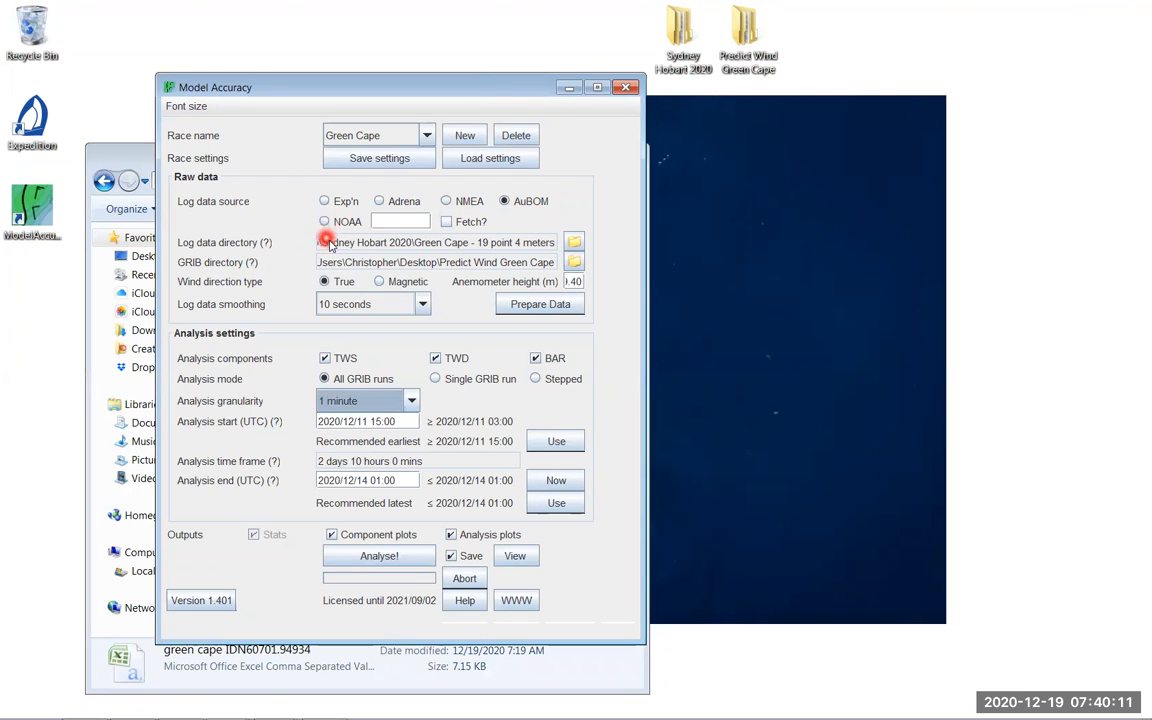
{"action": "left_click", "coordinate": [573, 243]}
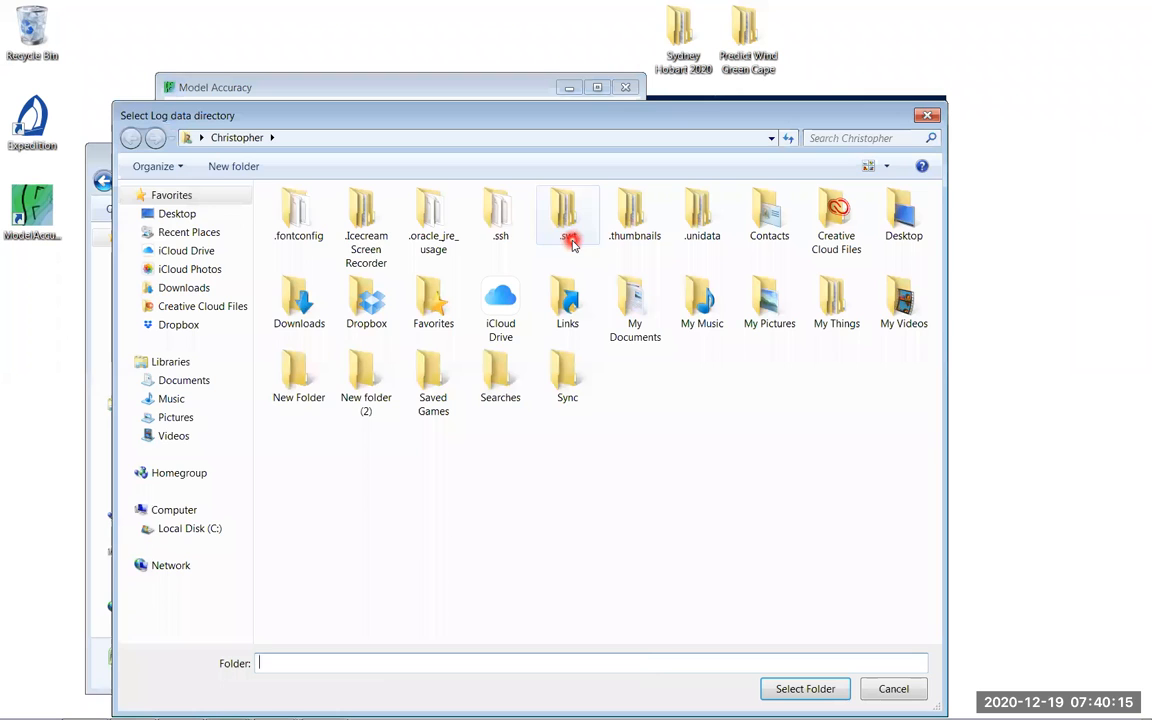
{"action": "left_click", "coordinate": [162, 214]}
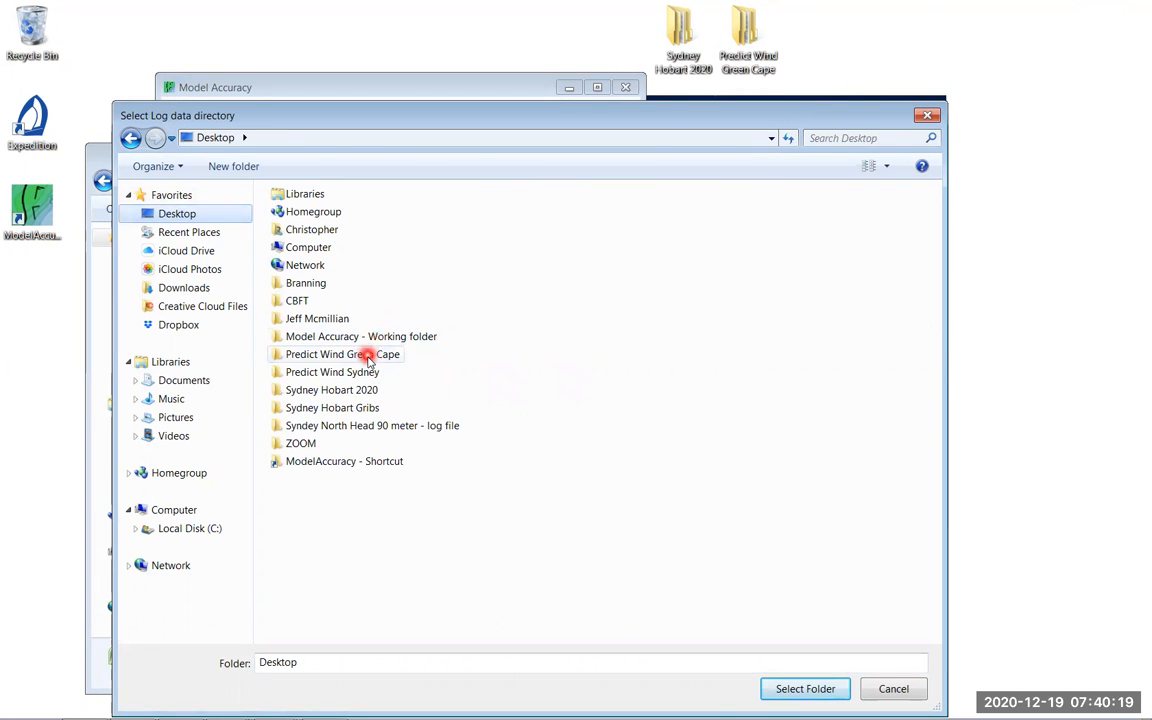
{"action": "left_click", "coordinate": [366, 391]}
{"action": "double_click", "coordinate": [366, 391]}
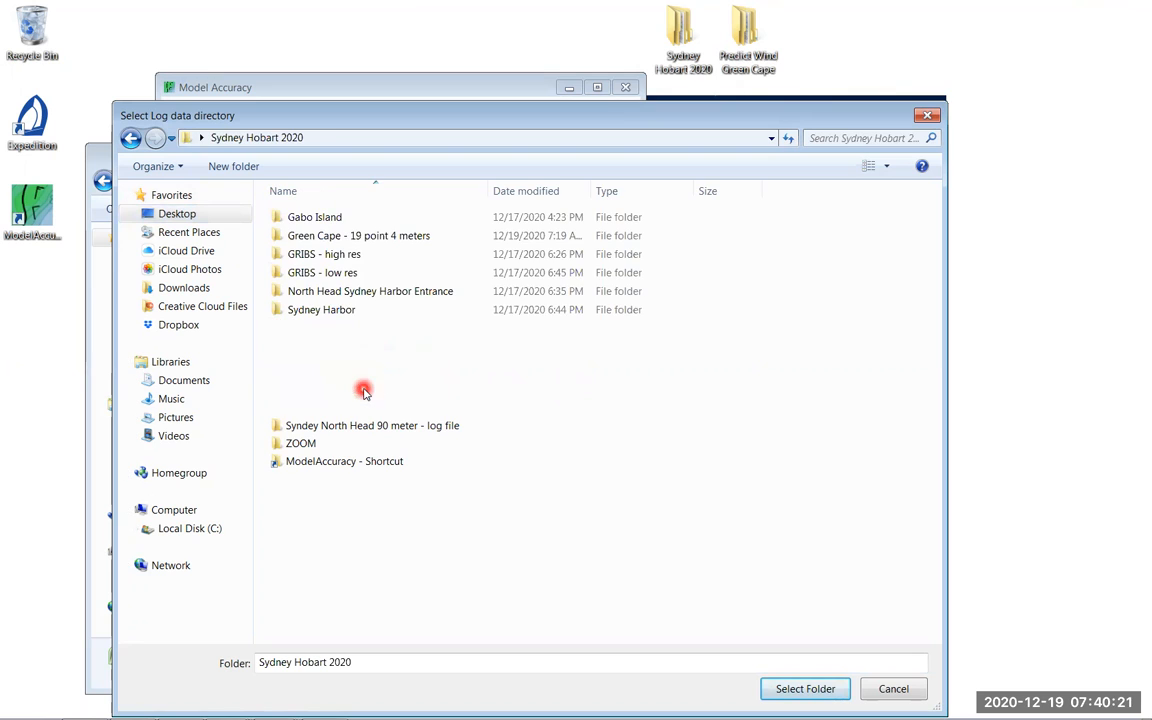
{"action": "left_click", "coordinate": [397, 239]}
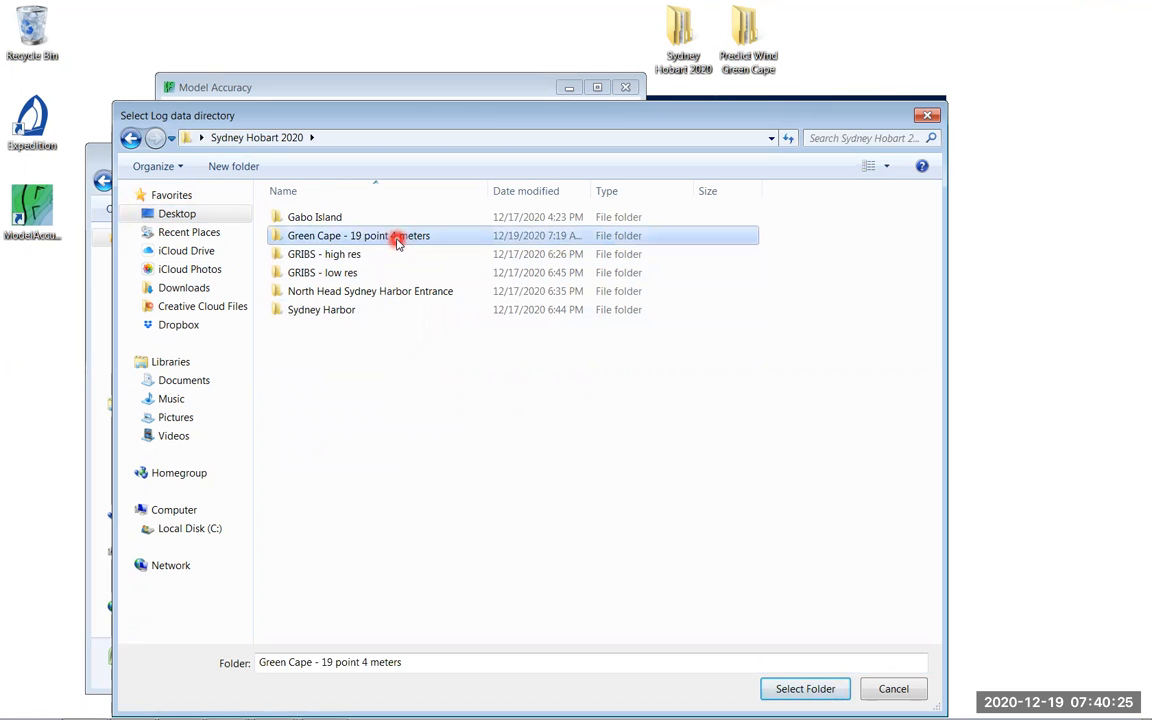
{"action": "double_click", "coordinate": [397, 239]}
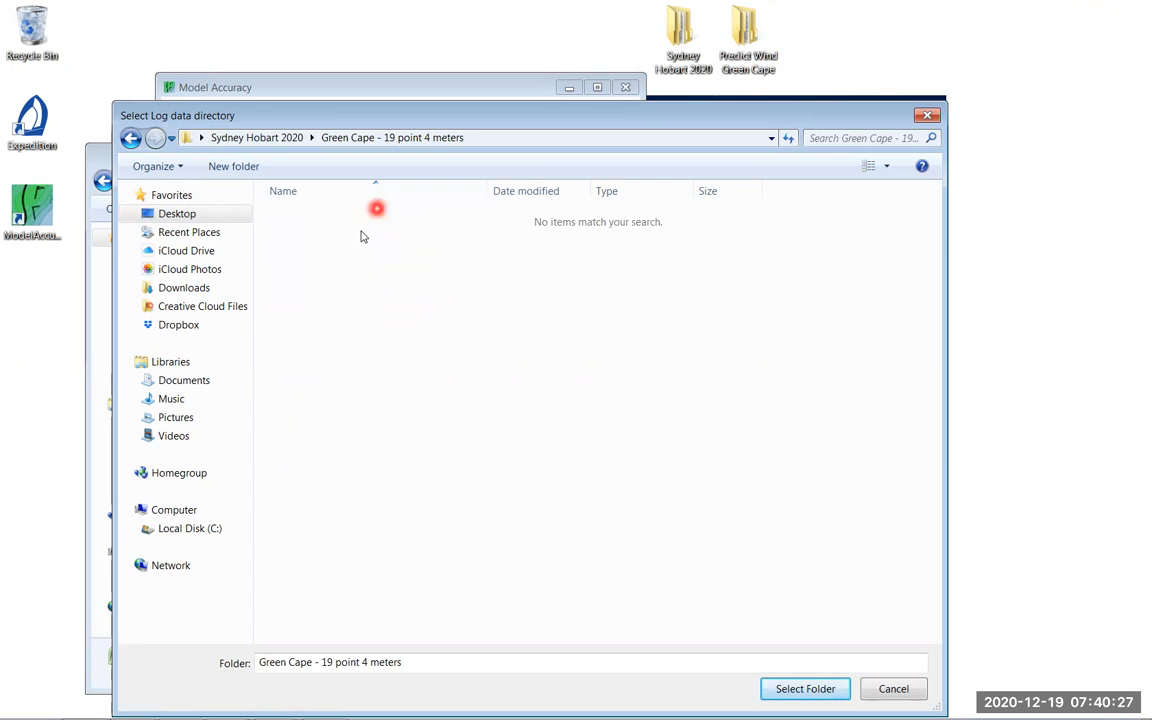
{"action": "left_click", "coordinate": [285, 140]}
{"action": "left_click", "coordinate": [396, 235]}
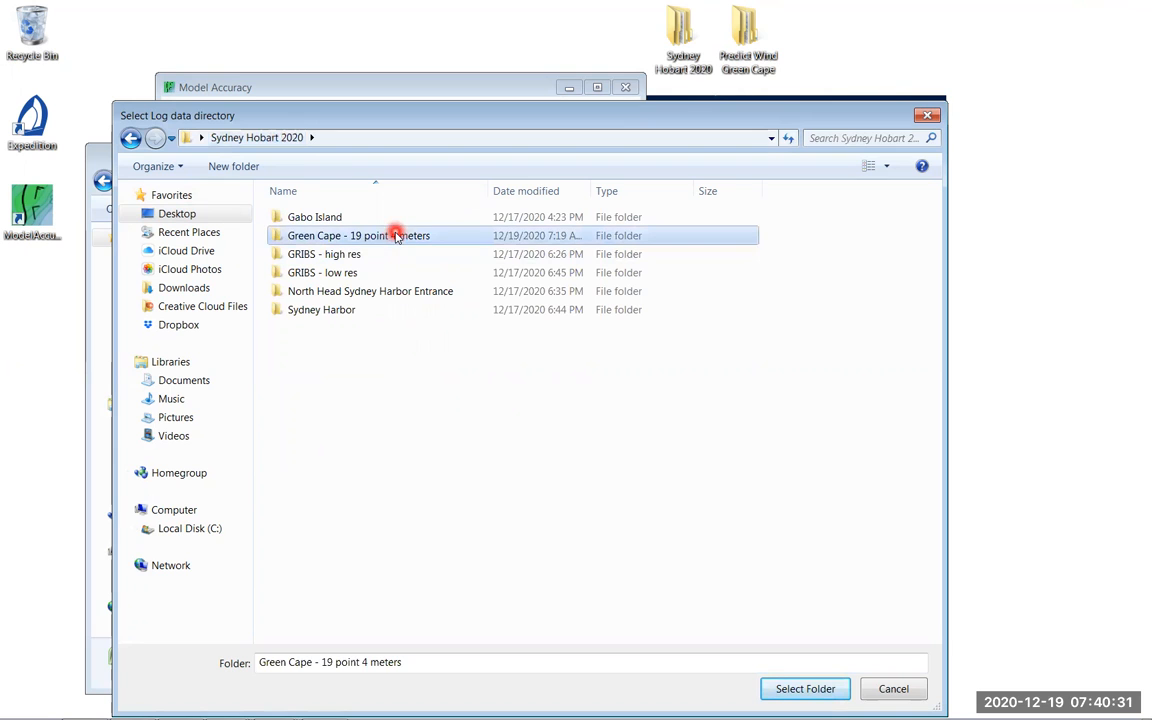
{"action": "left_click", "coordinate": [789, 687]}
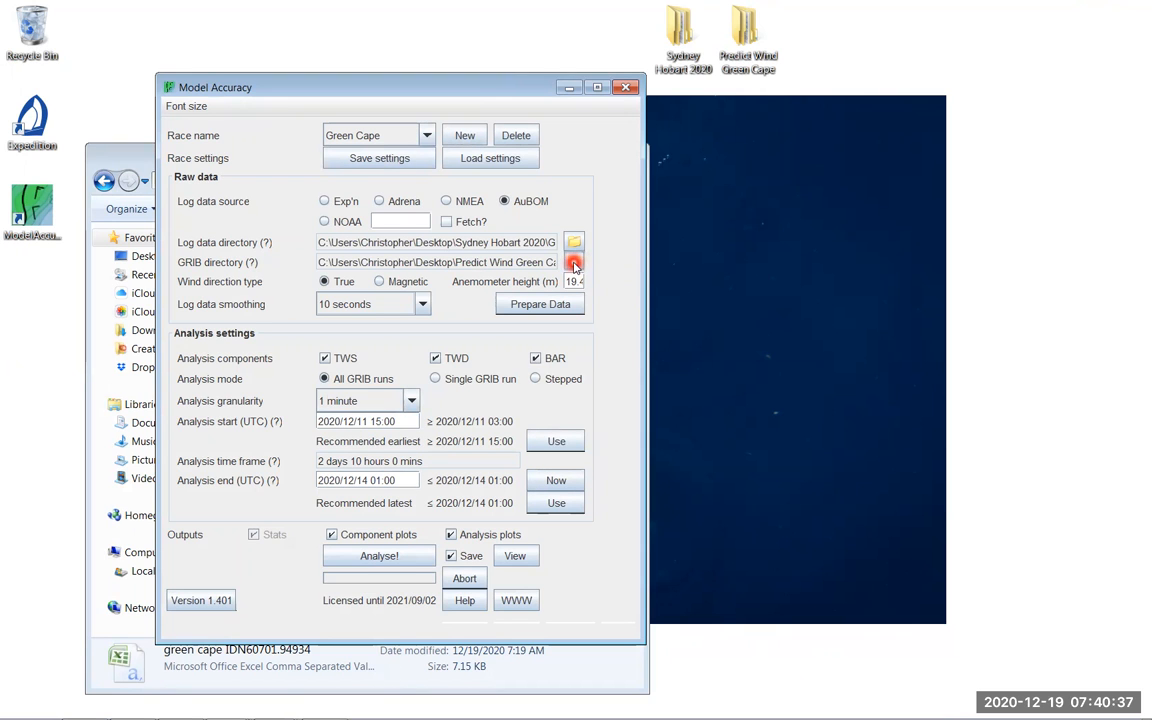
- Set the GRIB directory to the Predict Wind Green Cape folder on the Desktop, checking its PW EC and PW GFS subfolders
{"action": "left_click", "coordinate": [574, 263]}
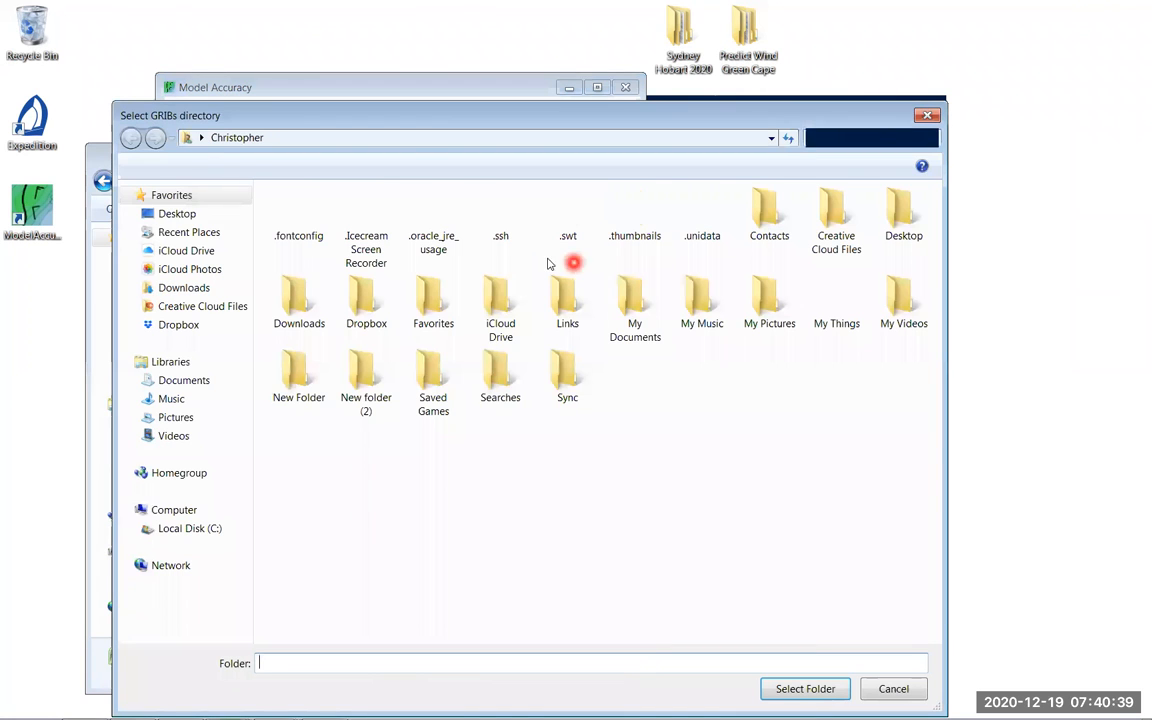
{"action": "left_click", "coordinate": [170, 213]}
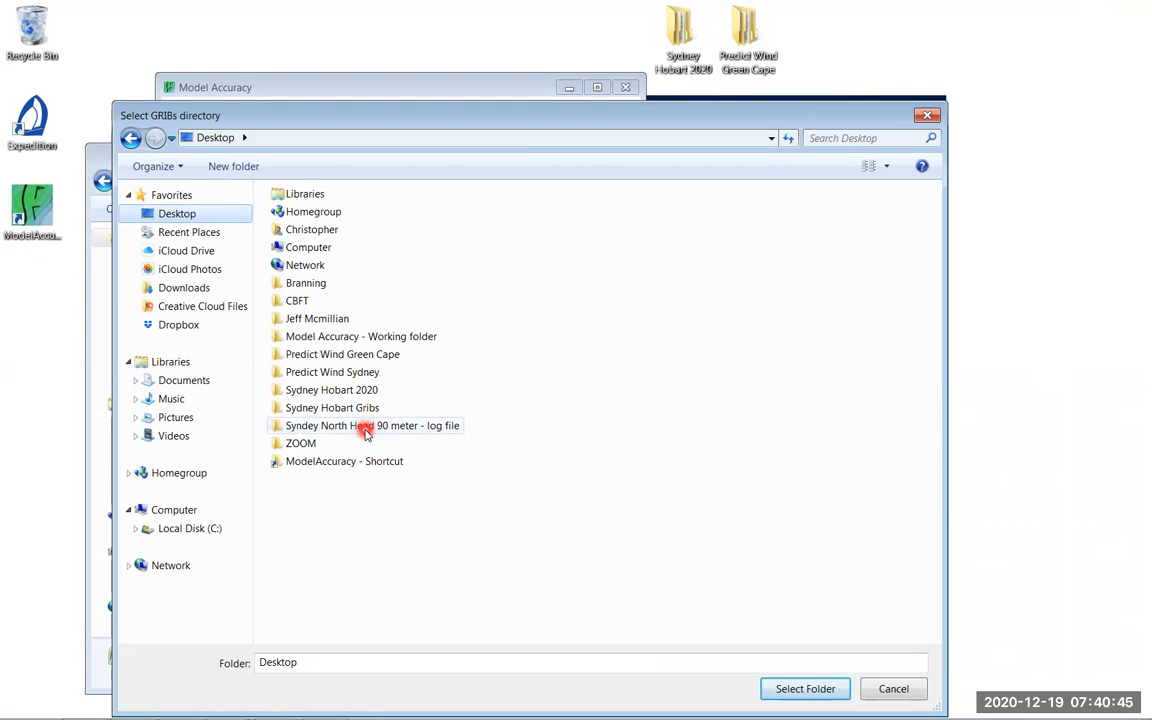
{"action": "left_click", "coordinate": [374, 356]}
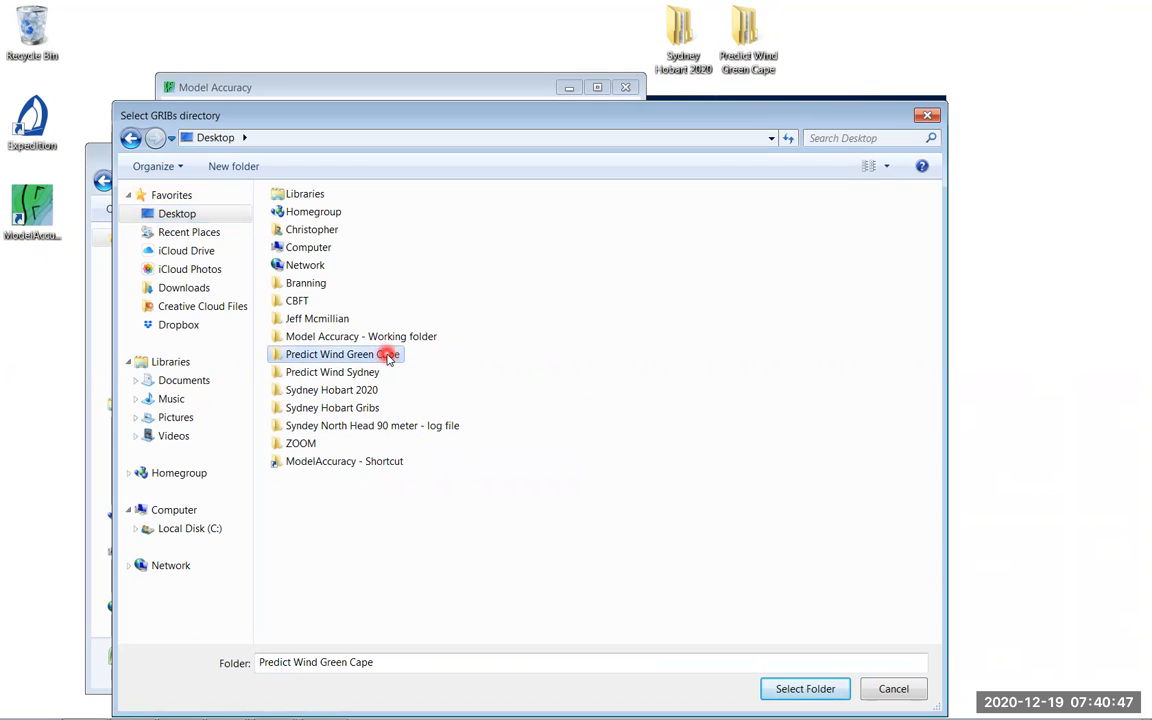
{"action": "double_click", "coordinate": [388, 357]}
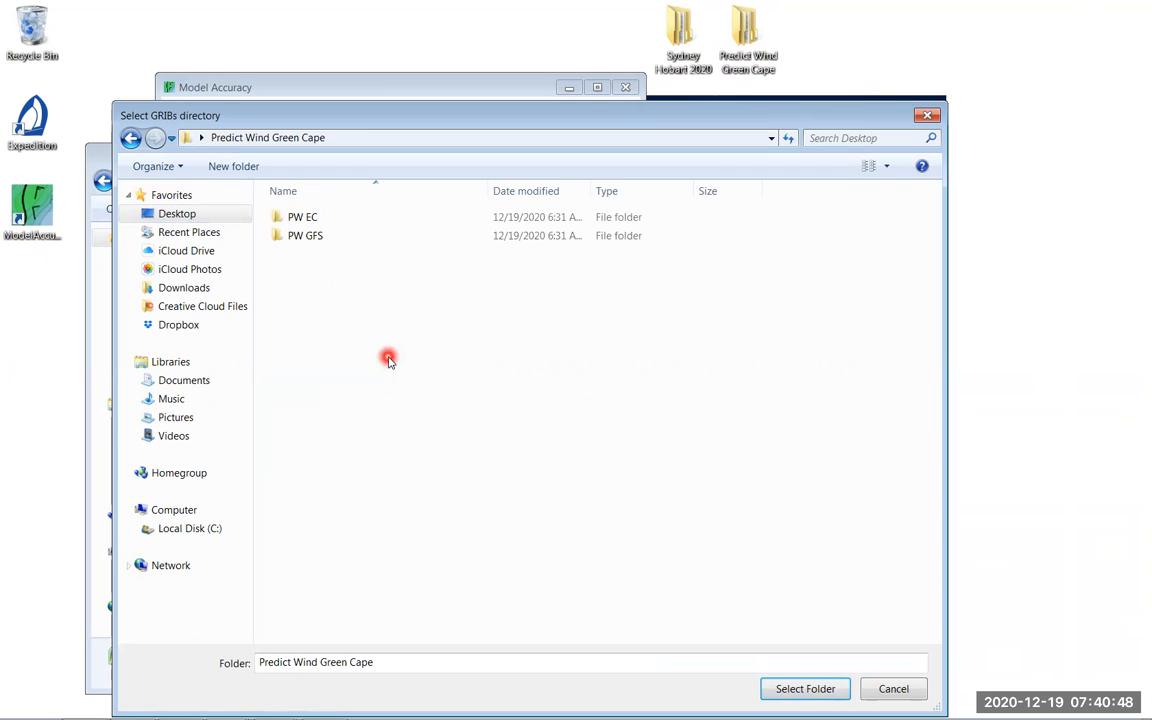
{"action": "left_click", "coordinate": [338, 218]}
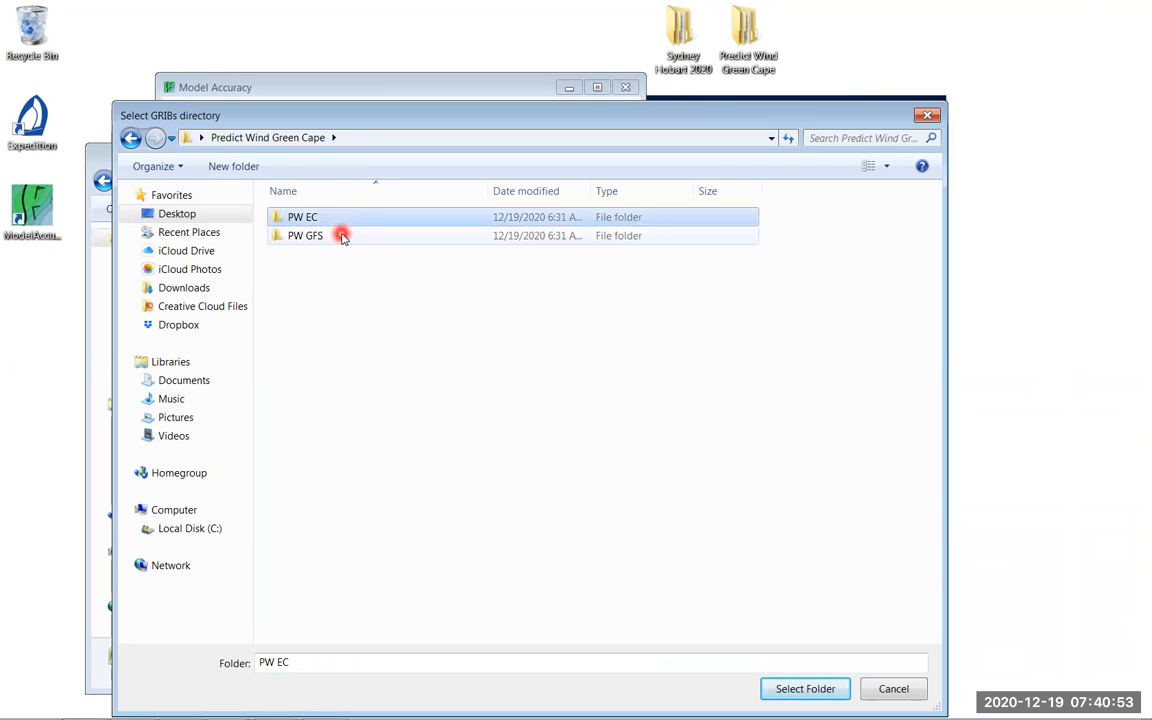
{"action": "left_click", "coordinate": [341, 236]}
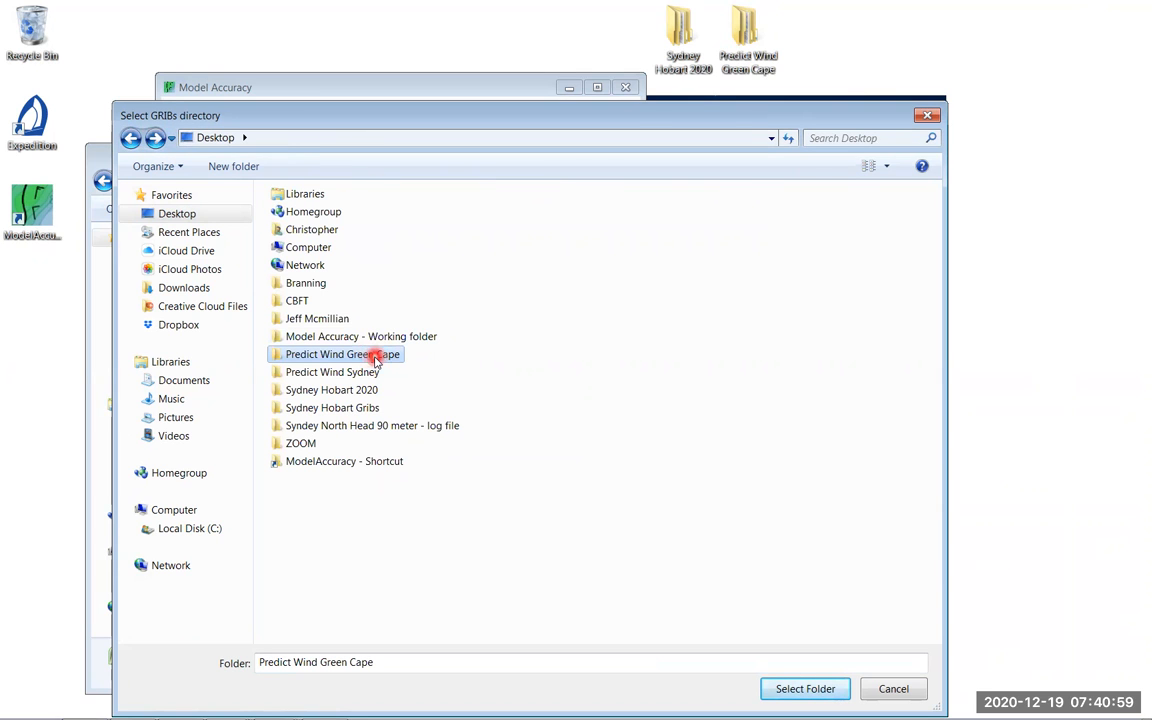
{"action": "left_click", "coordinate": [812, 689]}
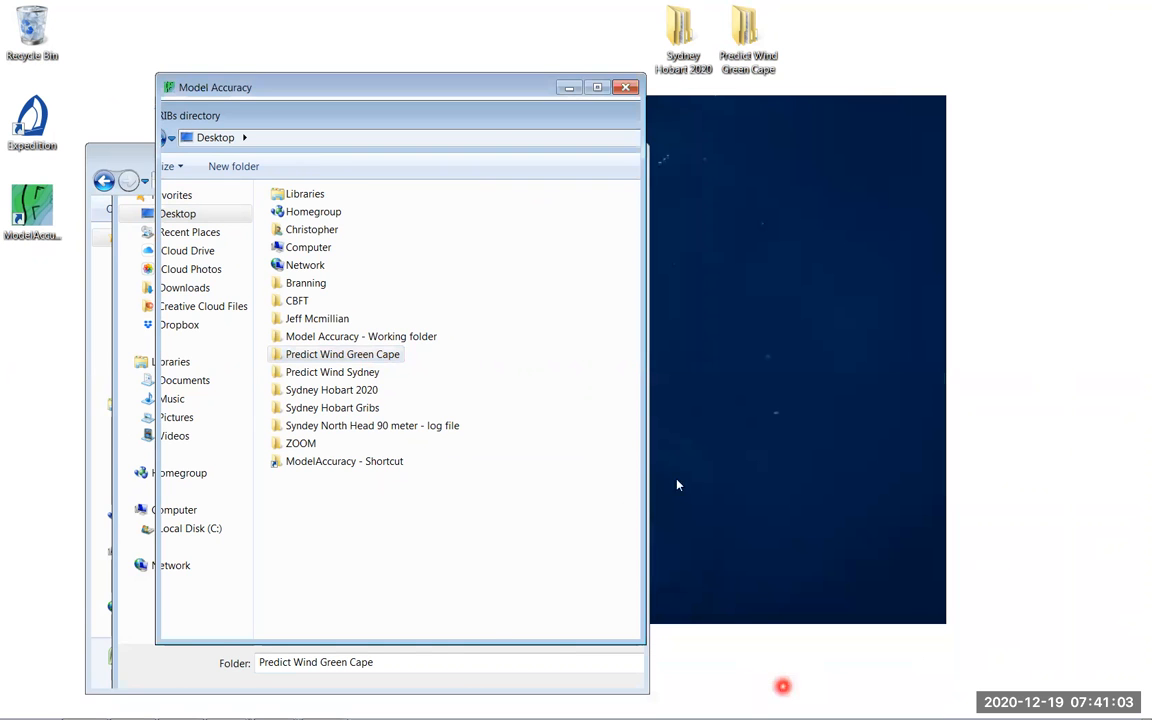
- Review the available analysis granularity options in the analysis settings without choosing a different interval
{"action": "left_click", "coordinate": [583, 302]}
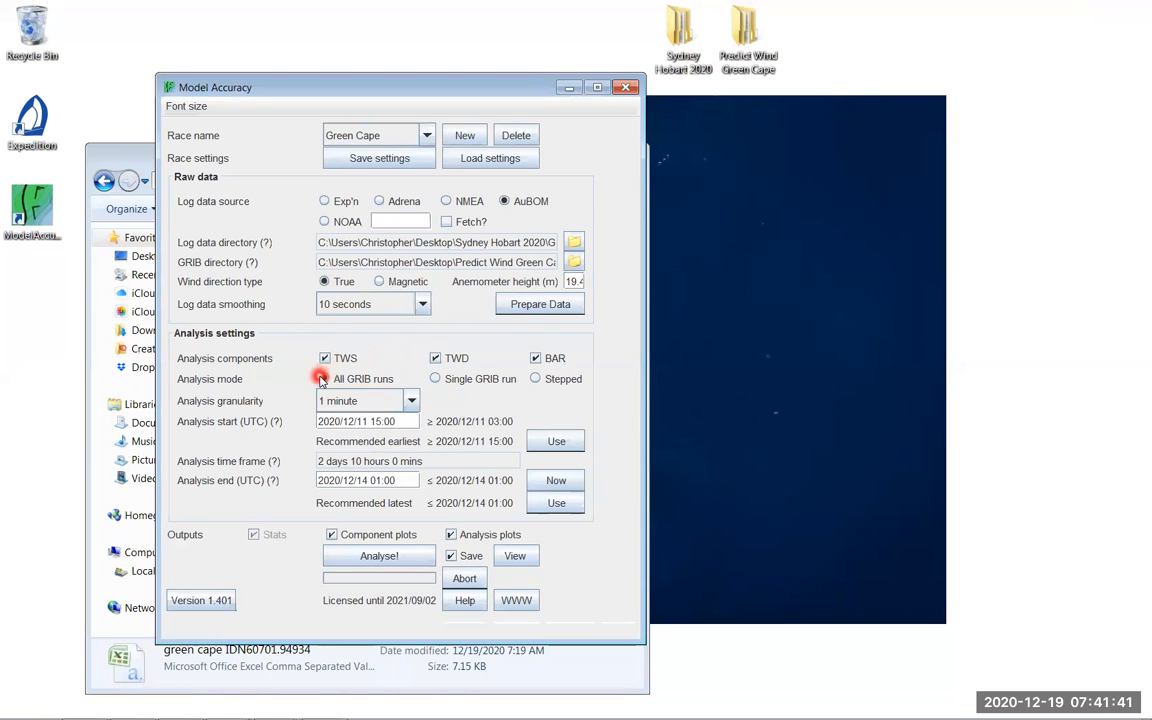
{"action": "left_click", "coordinate": [411, 400]}
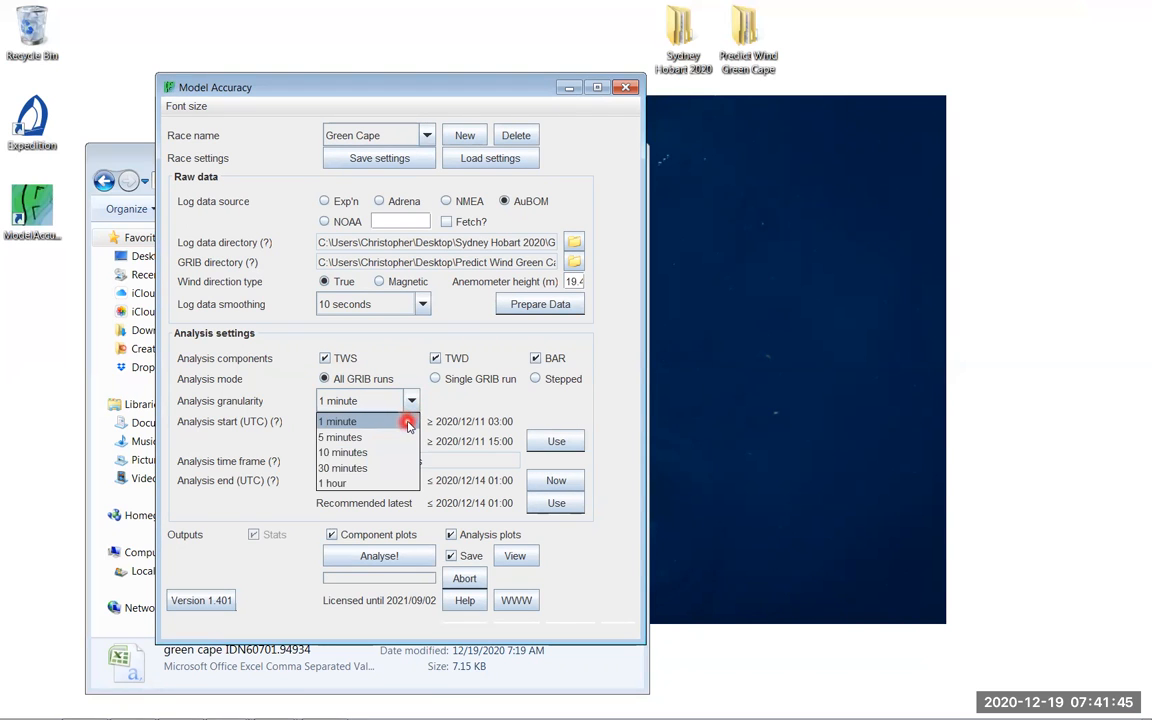
{"action": "left_click", "coordinate": [435, 403]}
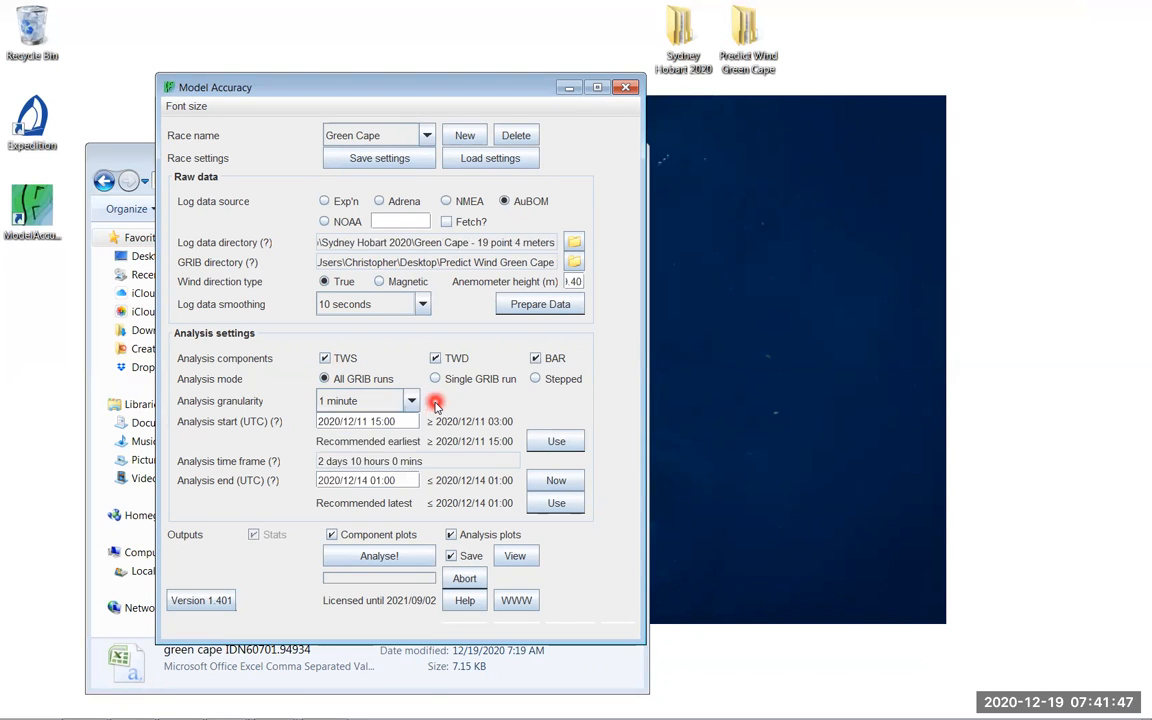